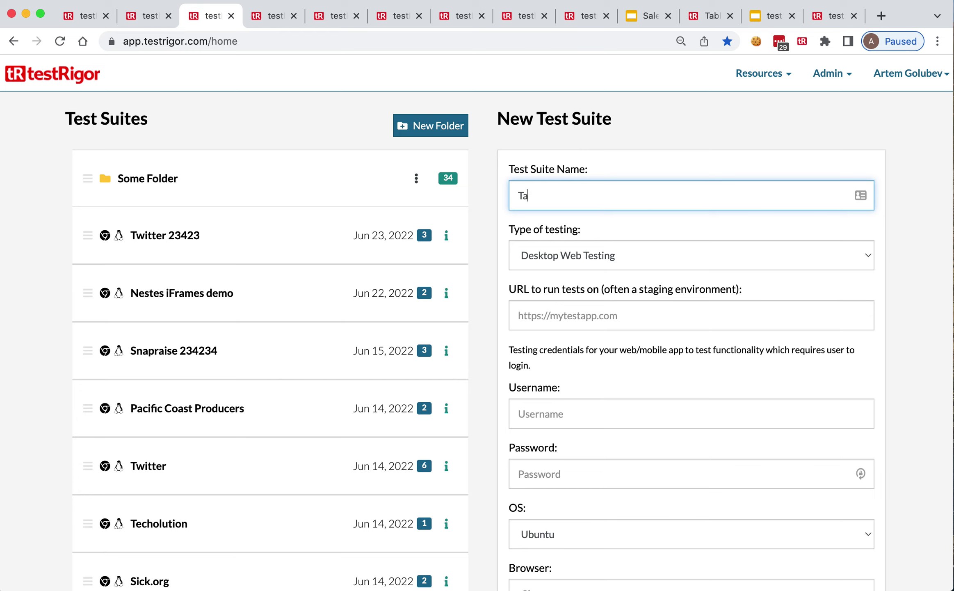
pyautogui.write('23')
pyautogui.click(638, 329)
pyautogui.write('https://testrigor.com/samples/table1/')
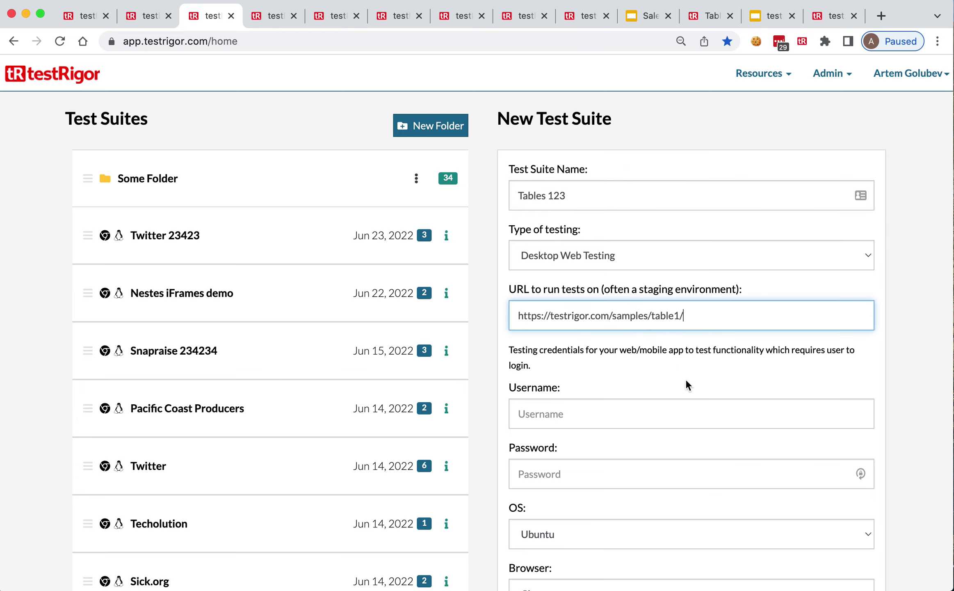
pyautogui.scroll(-3, 688, 386)
pyautogui.click(563, 528)
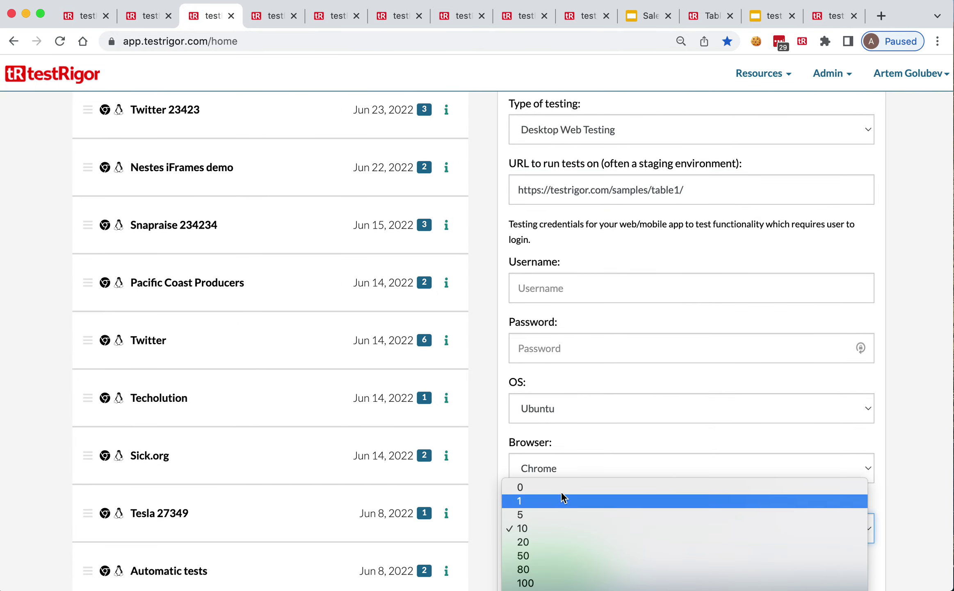
pyautogui.click(562, 487)
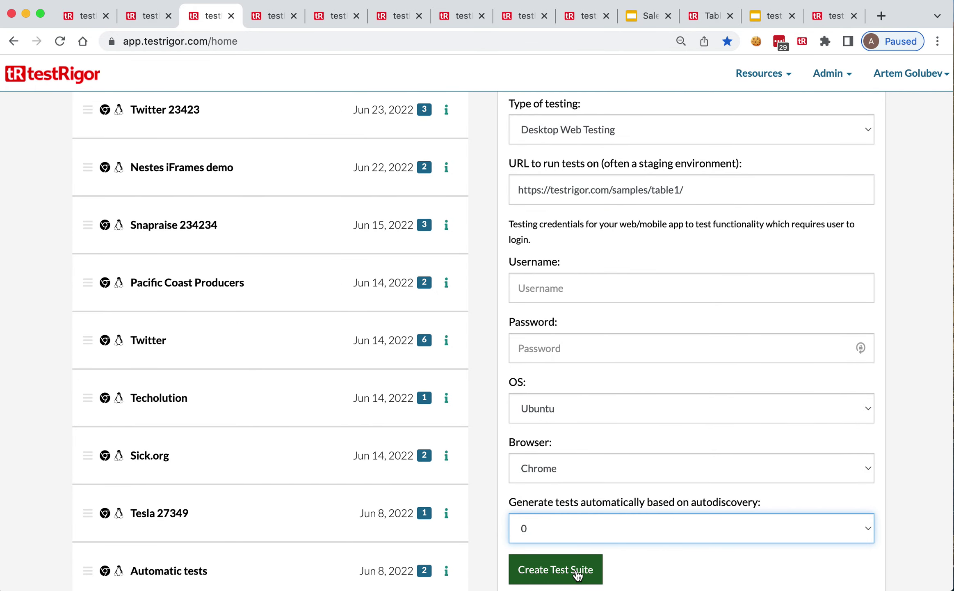
pyautogui.click(578, 574)
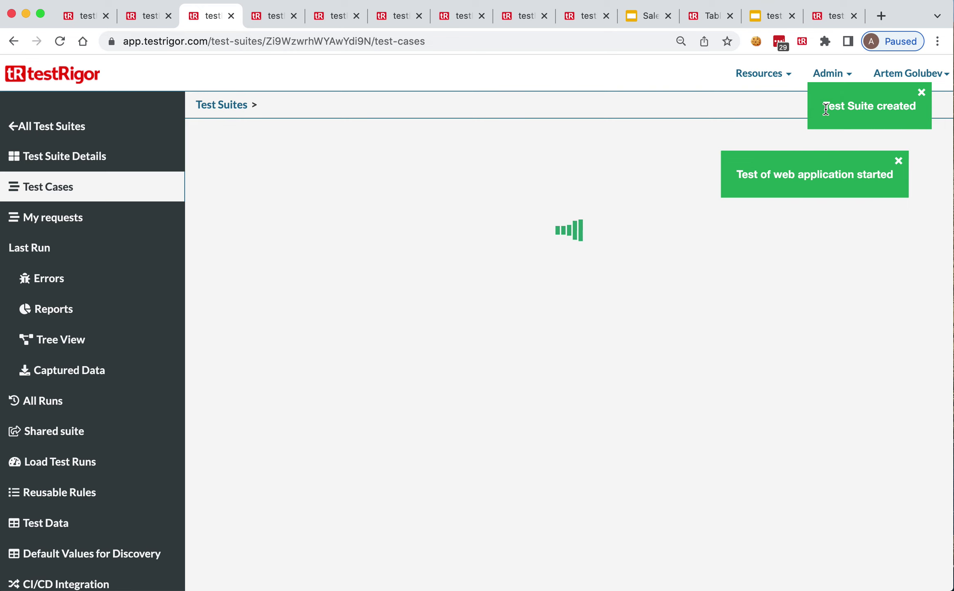
# Step: Examine the spk2 row and the Actions column in the table on the open Sample Table page
pyautogui.click(726, 15)
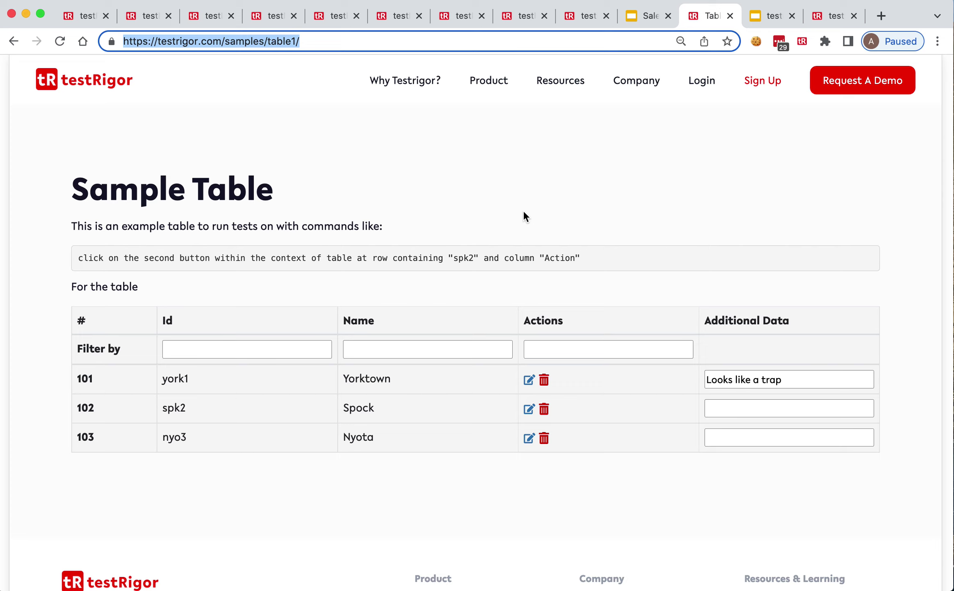
pyautogui.doubleClick(177, 406)
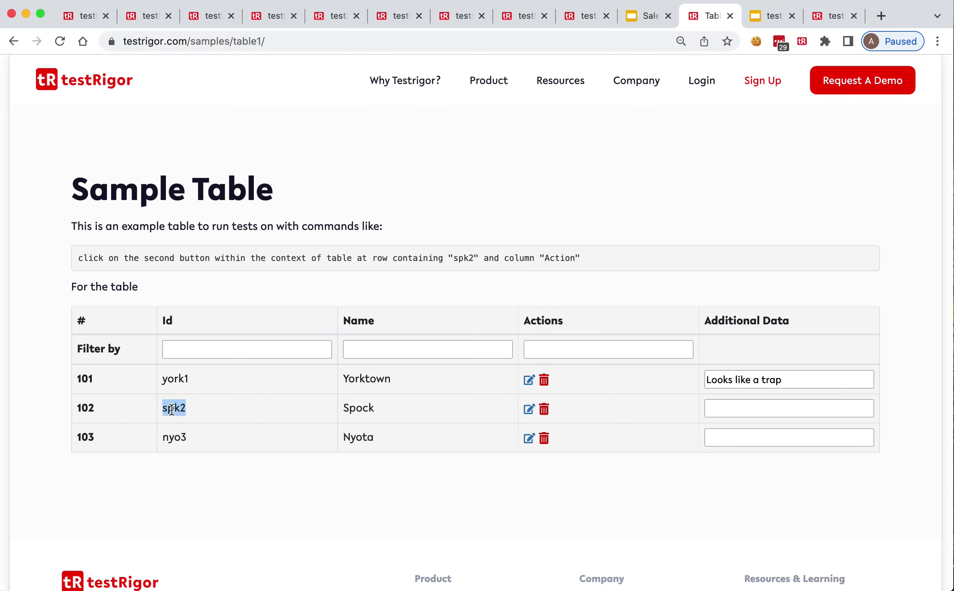
pyautogui.click(172, 408)
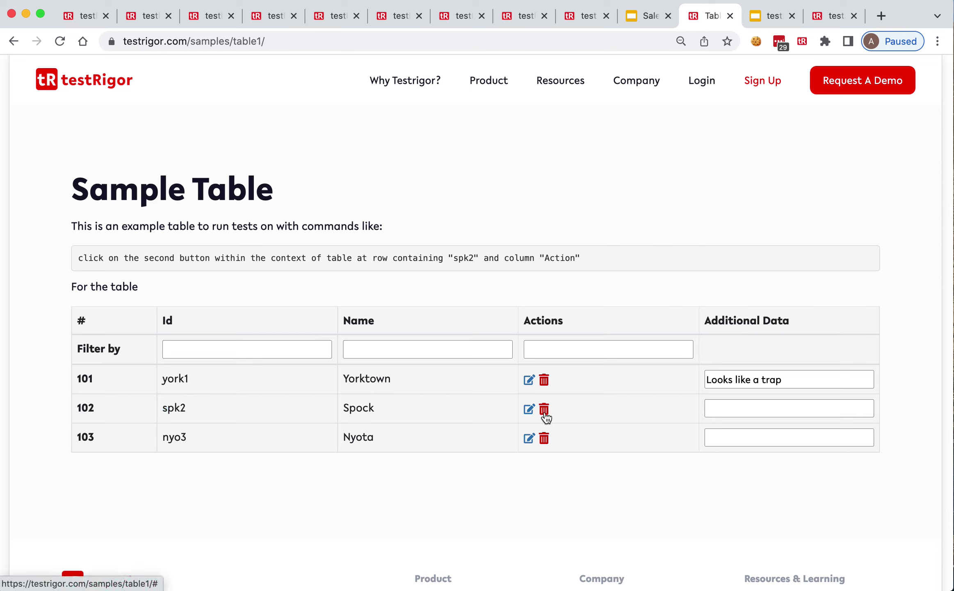
pyautogui.doubleClick(180, 409)
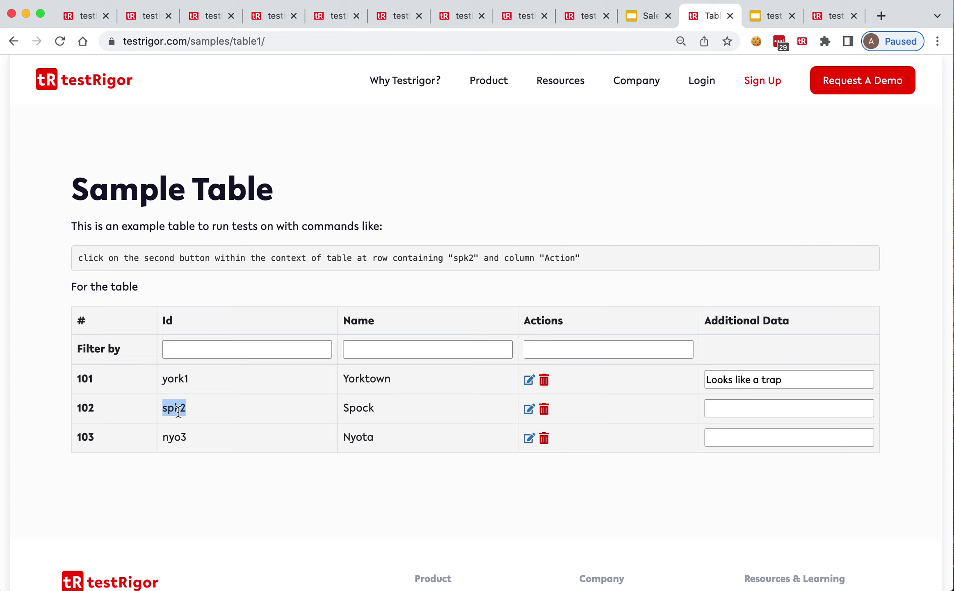
pyautogui.click(179, 411)
pyautogui.doubleClick(174, 407)
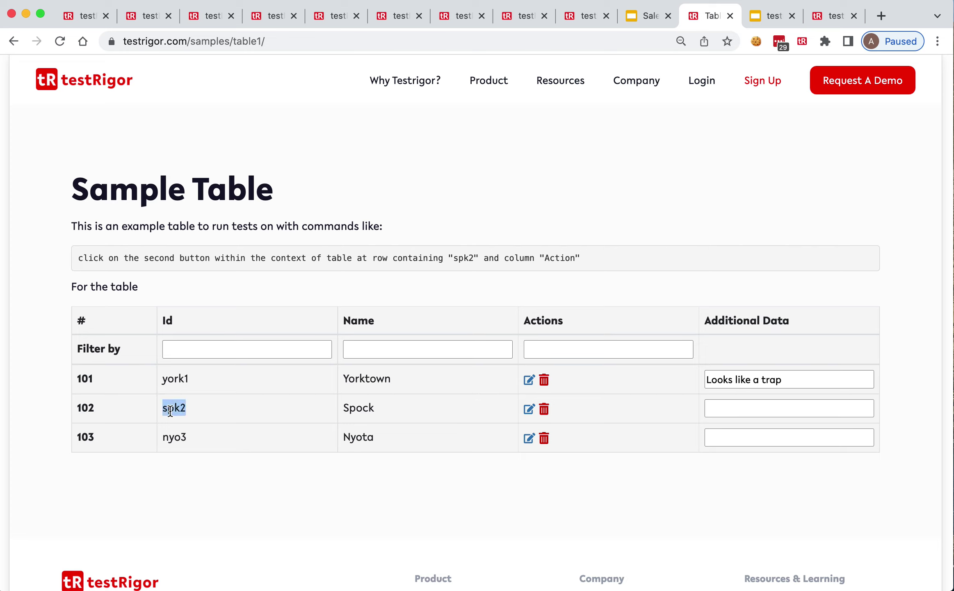
pyautogui.doubleClick(529, 320)
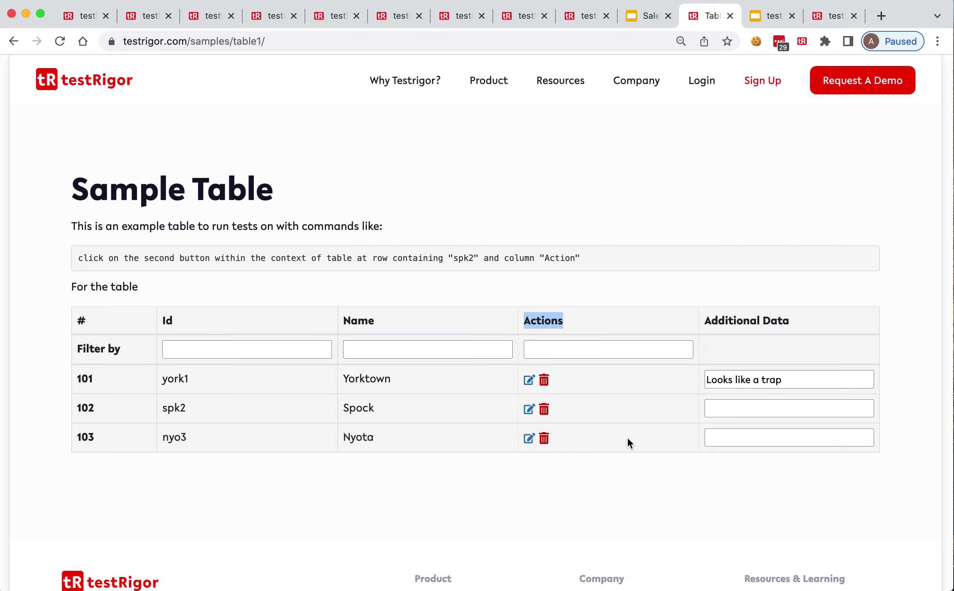
pyautogui.click(415, 420)
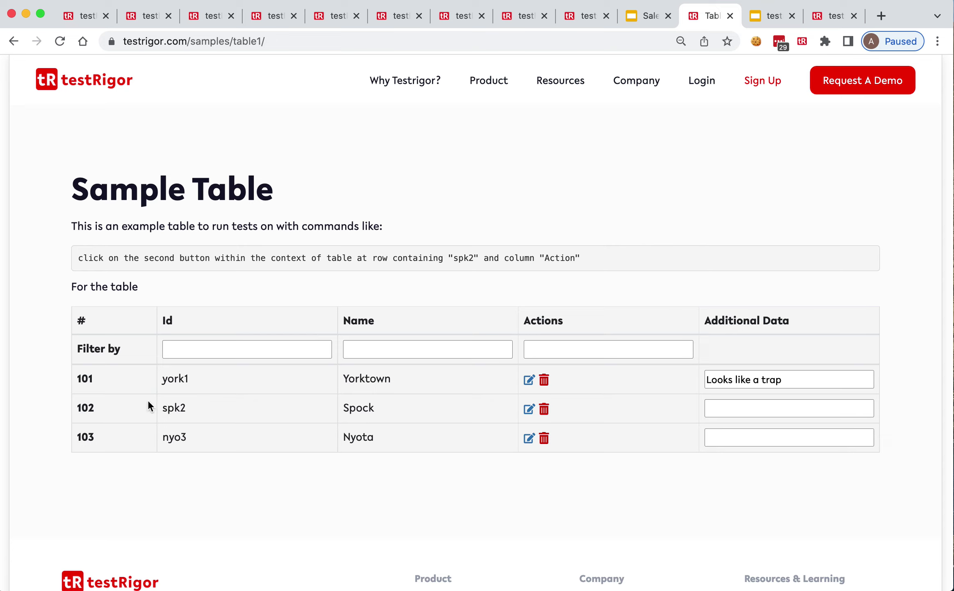
pyautogui.doubleClick(176, 409)
# Step: Start a custom test case in the Tables 123 suite with the step: click on the second button to the right of "spk2"
pyautogui.click(208, 16)
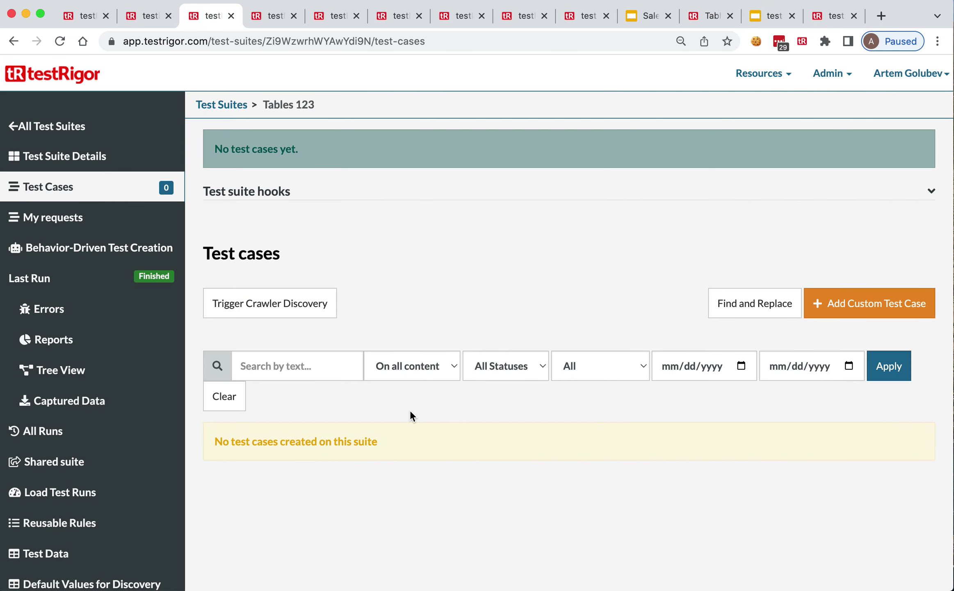
pyautogui.click(865, 305)
pyautogui.click(467, 325)
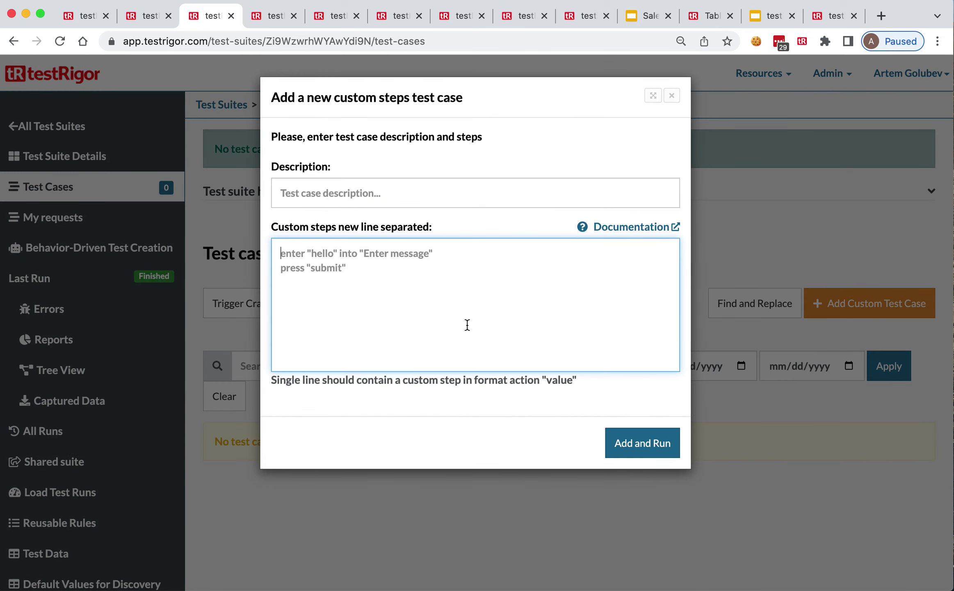
pyautogui.write('click on the ')
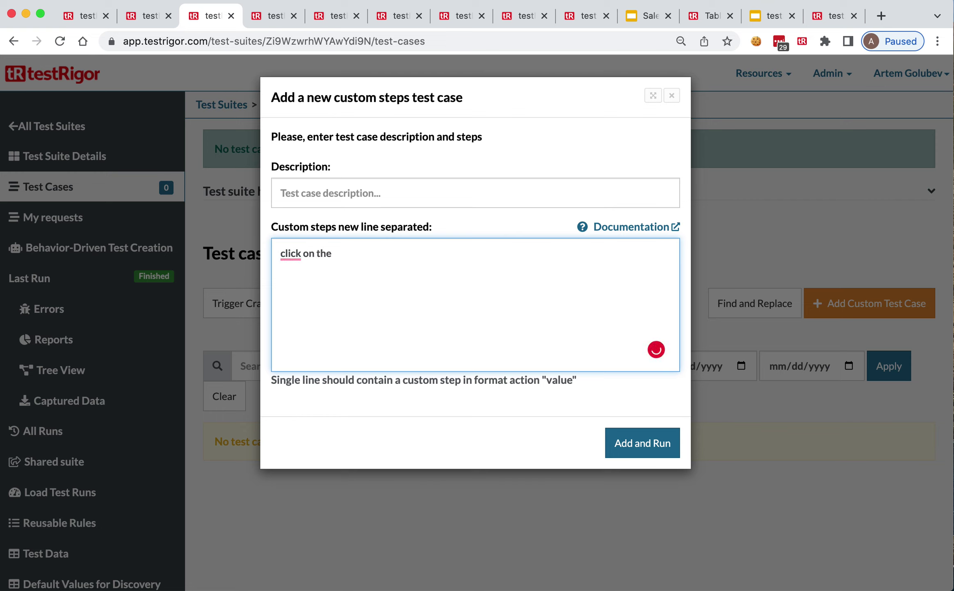
pyautogui.write('second button to the ')
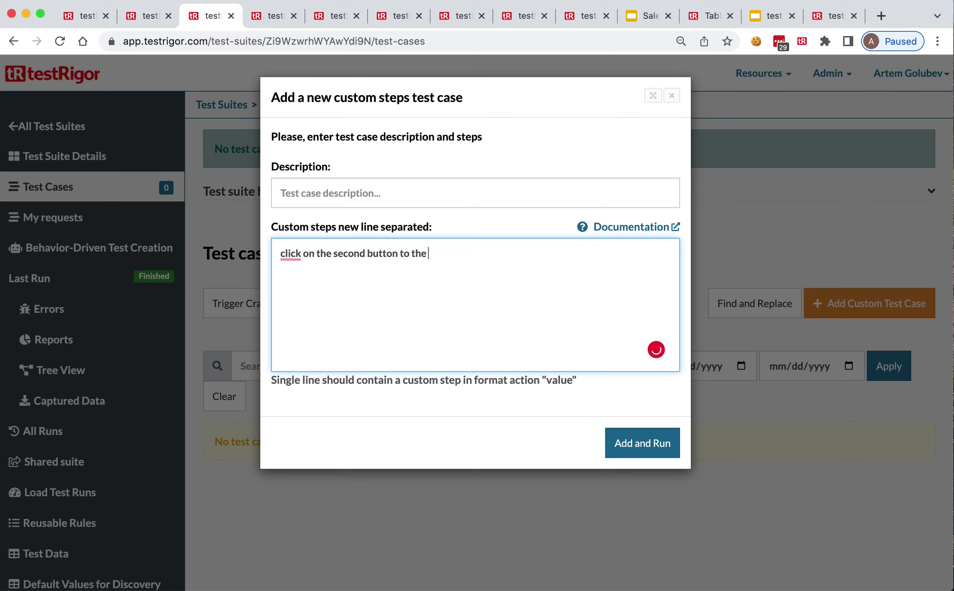
pyautogui.write('right of "spk2"')
# Step: Add and run the test case with the description "Click with relative location", and expand its entry in the list
pyautogui.click(372, 199)
pyautogui.write('click with relat')
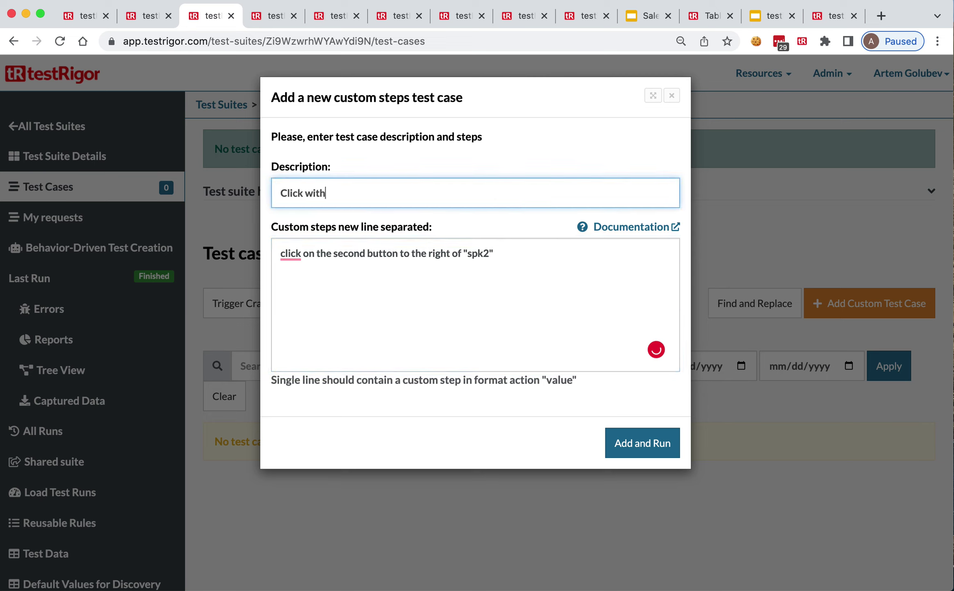
pyautogui.write('ive location')
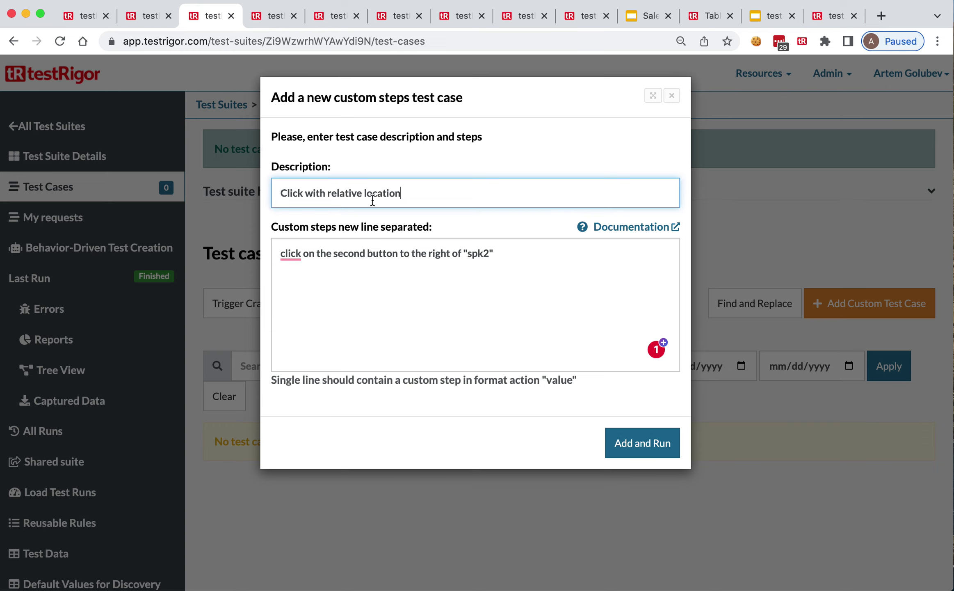
pyautogui.click(642, 443)
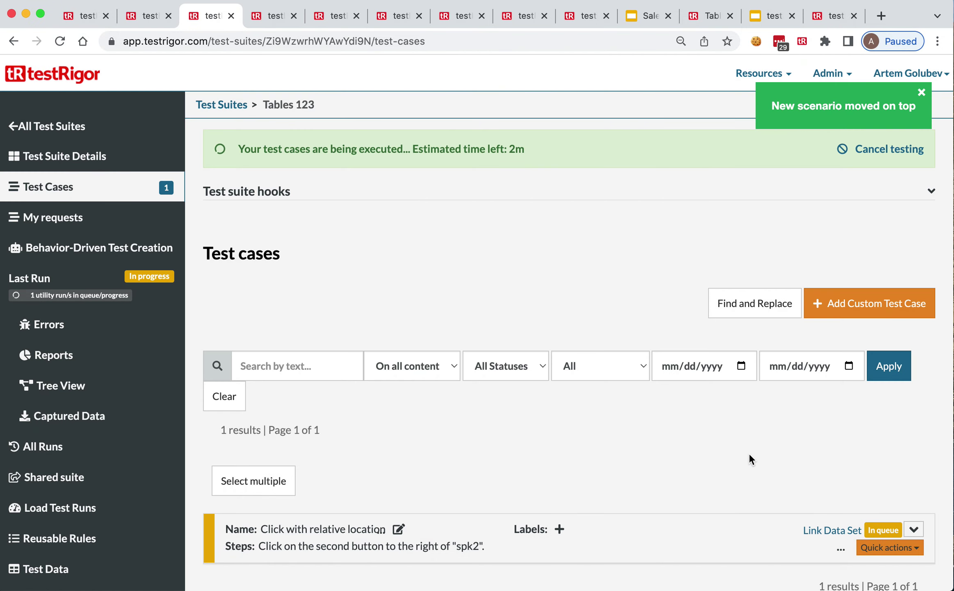
pyautogui.click(913, 529)
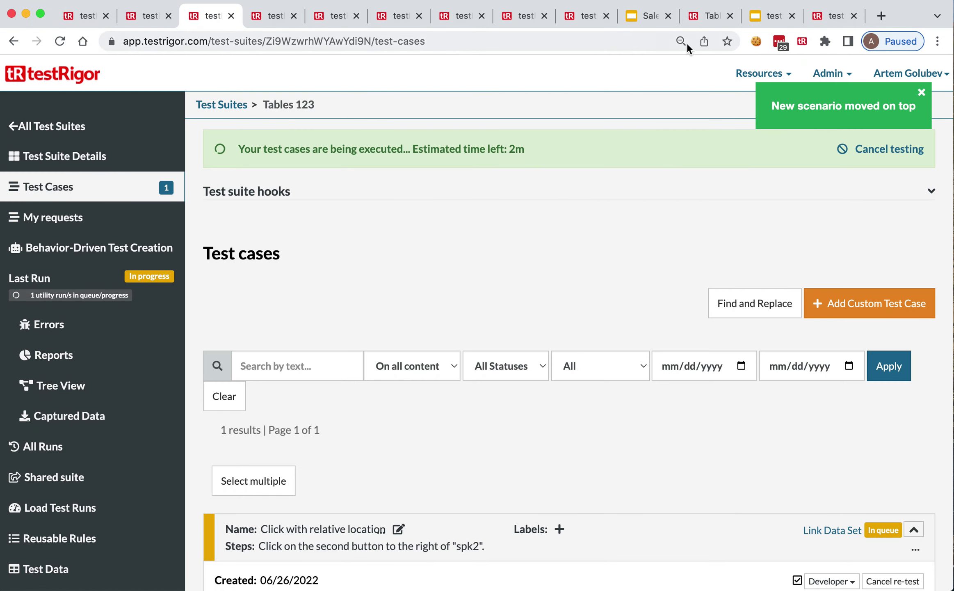
# Step: Copy the example table command above the table on the Sample Table page
pyautogui.click(709, 16)
pyautogui.click(296, 418)
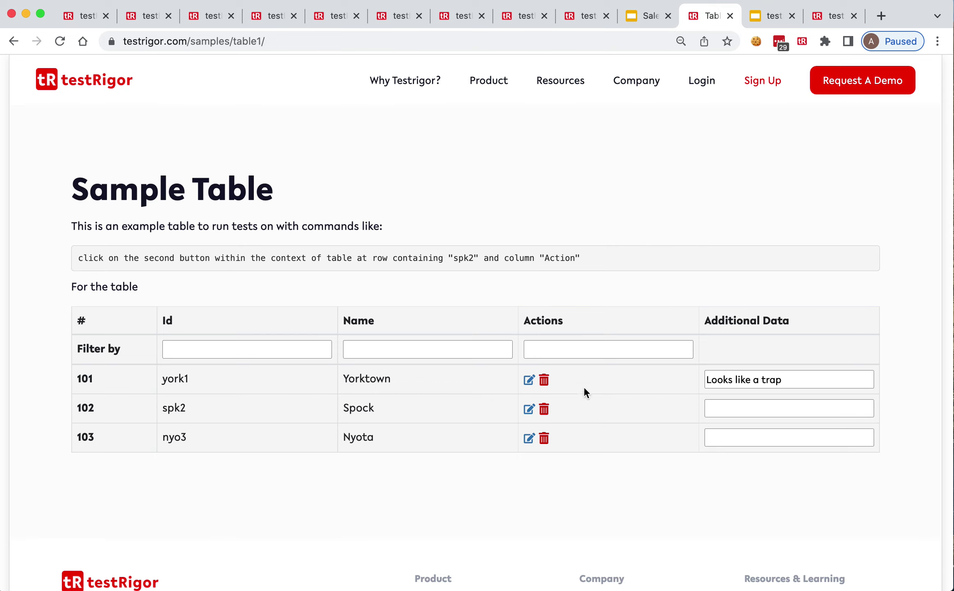
pyautogui.click(404, 258)
pyautogui.tripleClick(404, 259)
pyautogui.rightClick(404, 258)
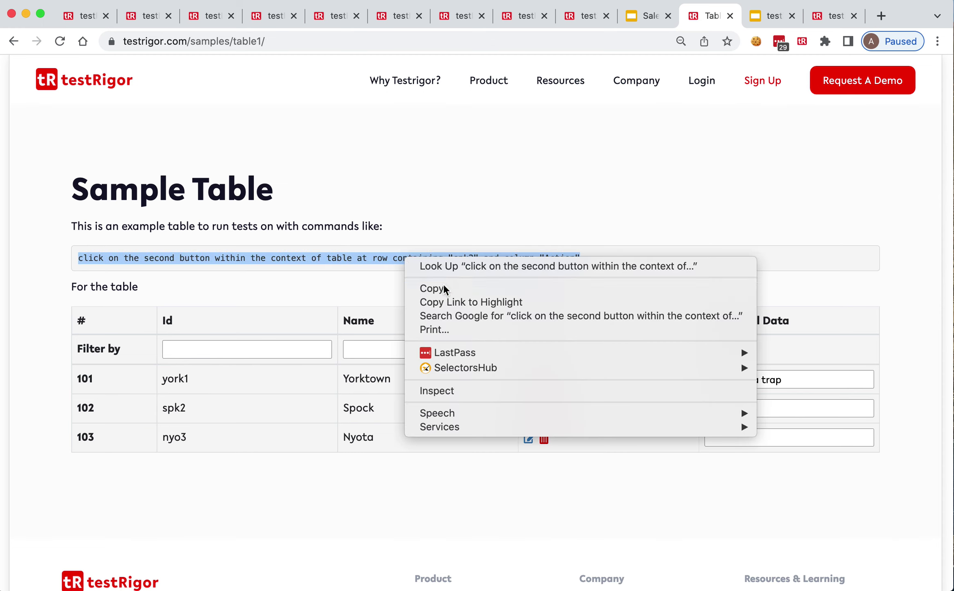
pyautogui.click(444, 288)
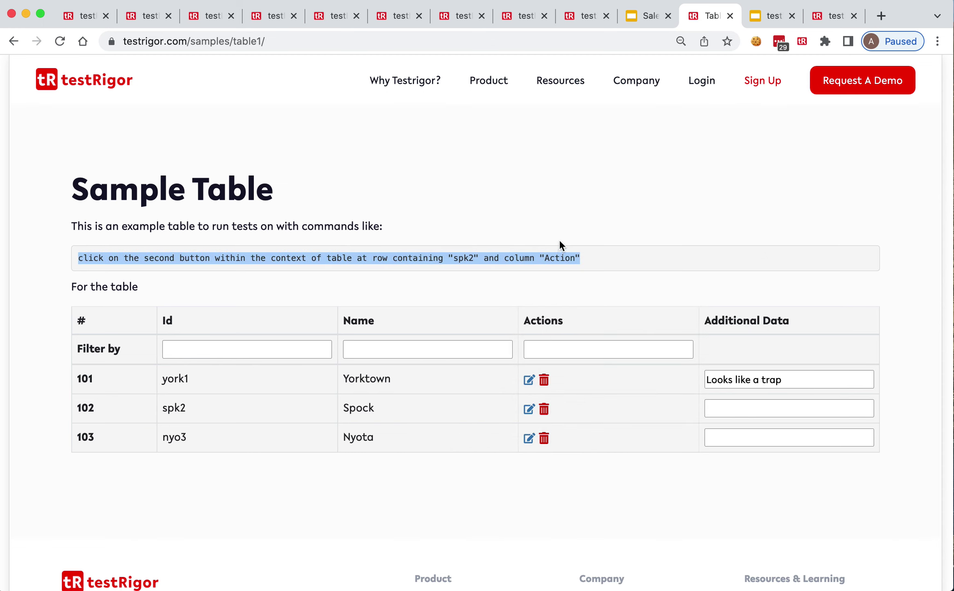
pyautogui.click(504, 258)
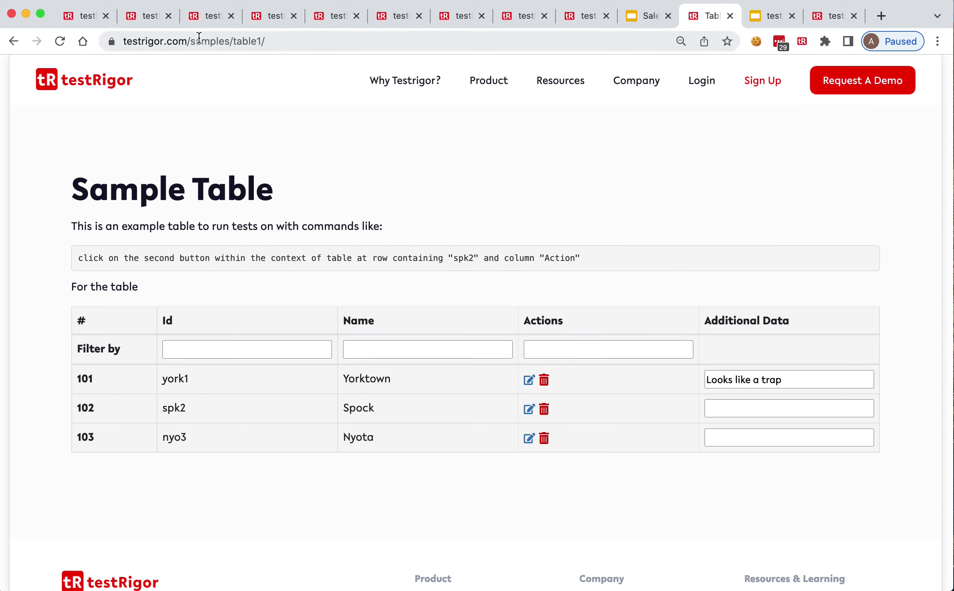
# Step: Review the "Click with relative location" run in the Tables 123 suite and inspect the enlarged step 2 screenshot
pyautogui.click(207, 16)
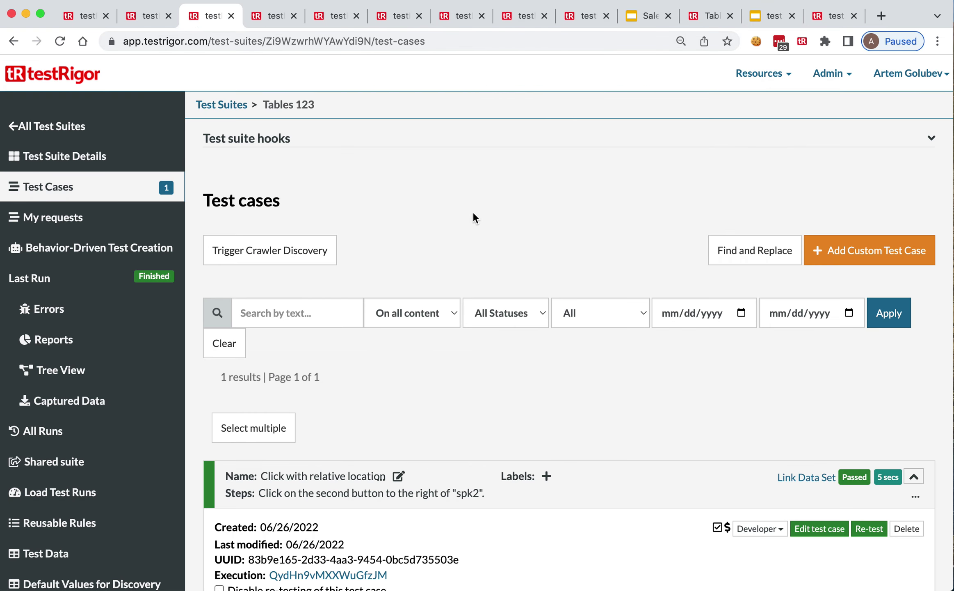
pyautogui.scroll(-5, 546, 258)
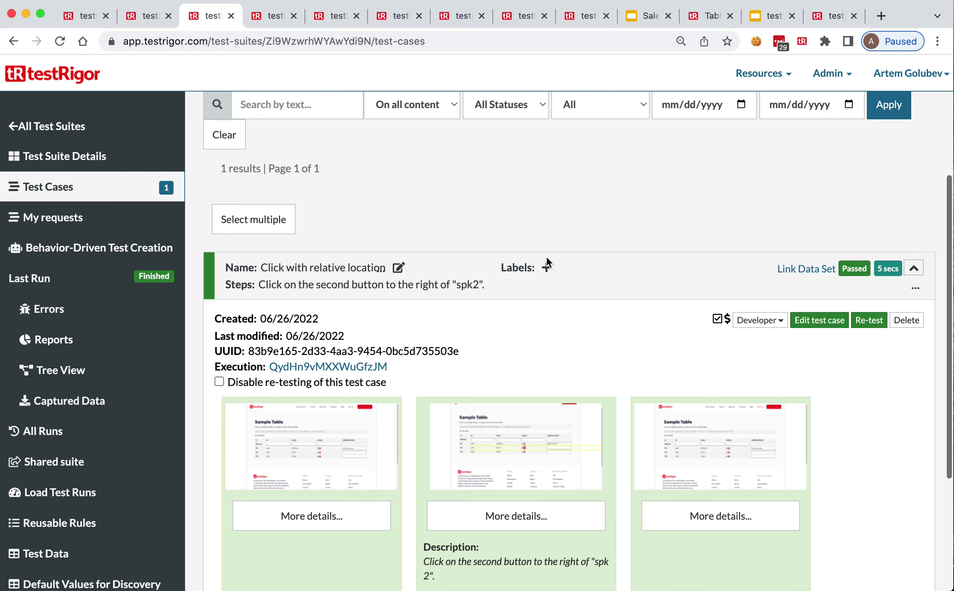
pyautogui.scroll(-1, 546, 258)
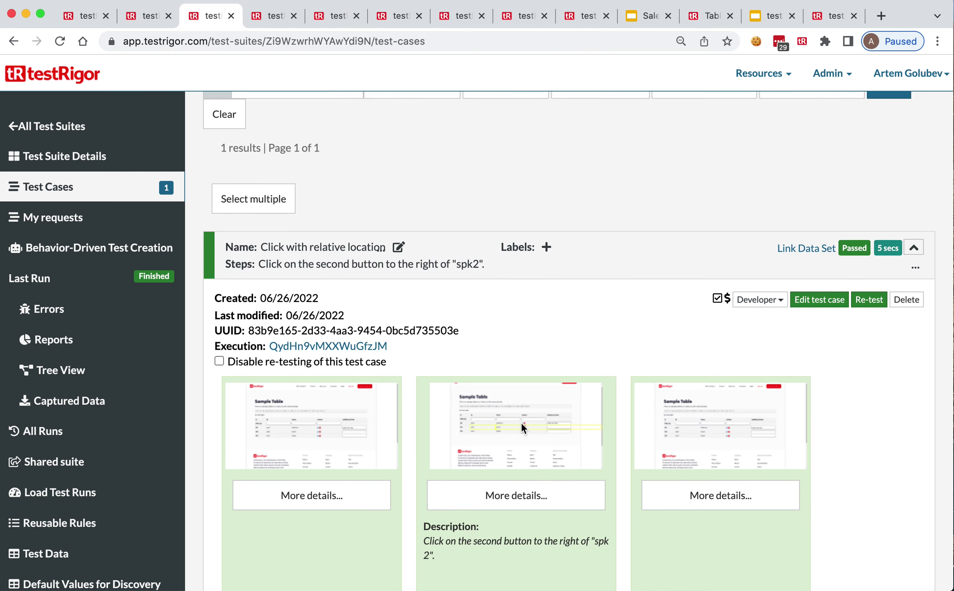
pyautogui.click(520, 419)
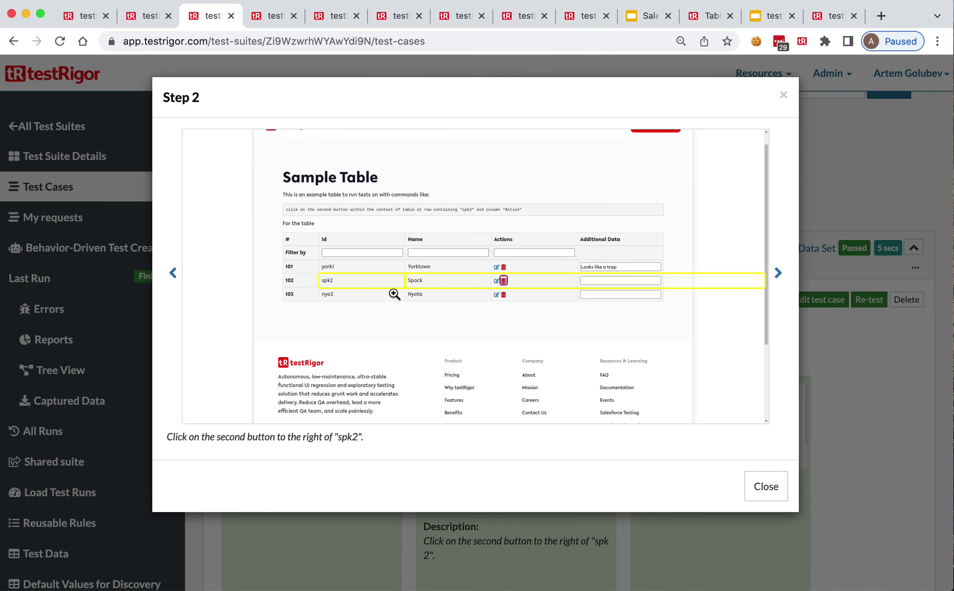
pyautogui.click(784, 94)
# Step: Start another custom test case with the copied table command as its step and "Click with table" as its description
pyautogui.scroll(3, 790, 194)
pyautogui.click(874, 141)
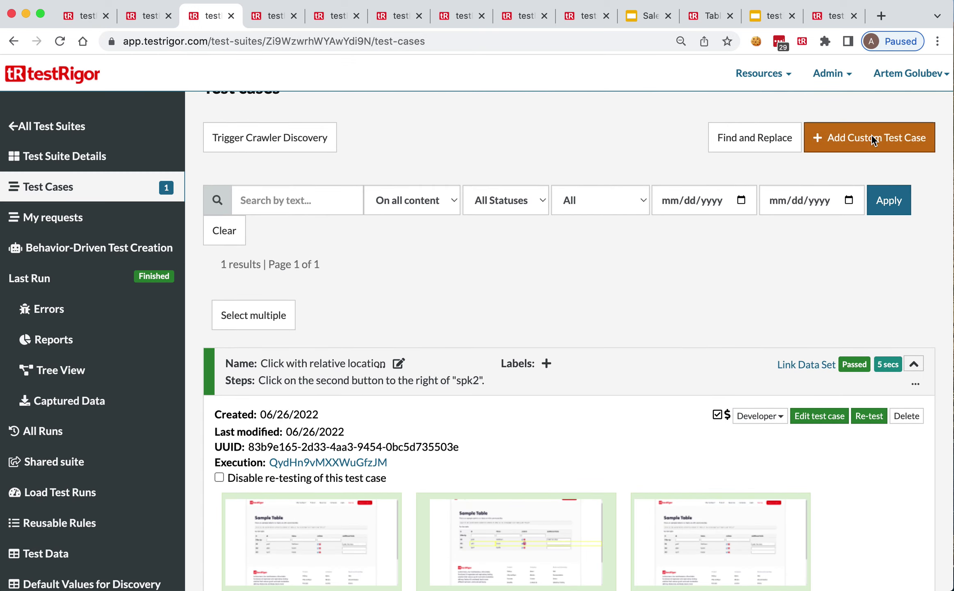
pyautogui.click(427, 310)
pyautogui.press('super+v')
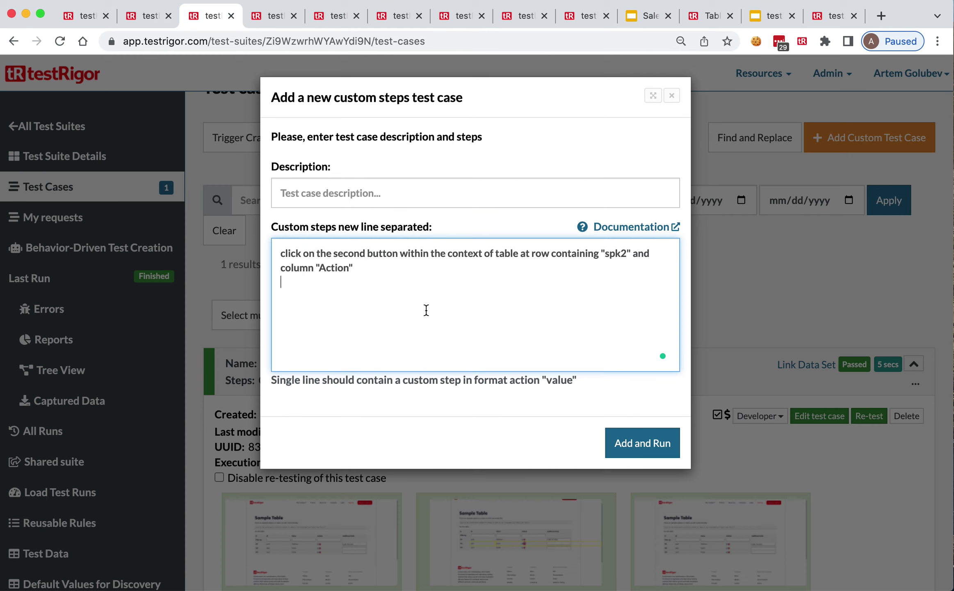
pyautogui.click(349, 200)
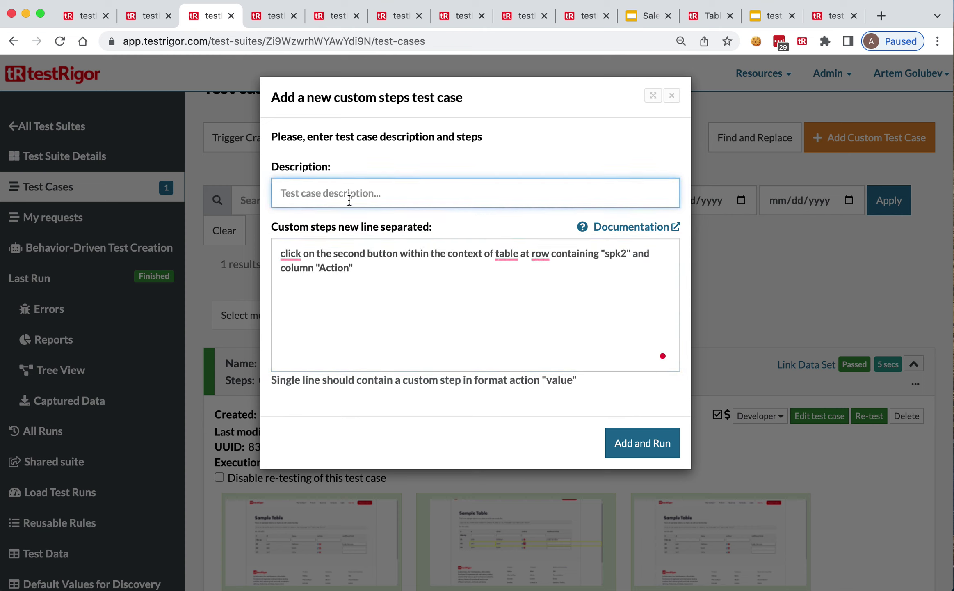
pyautogui.write('Click with')
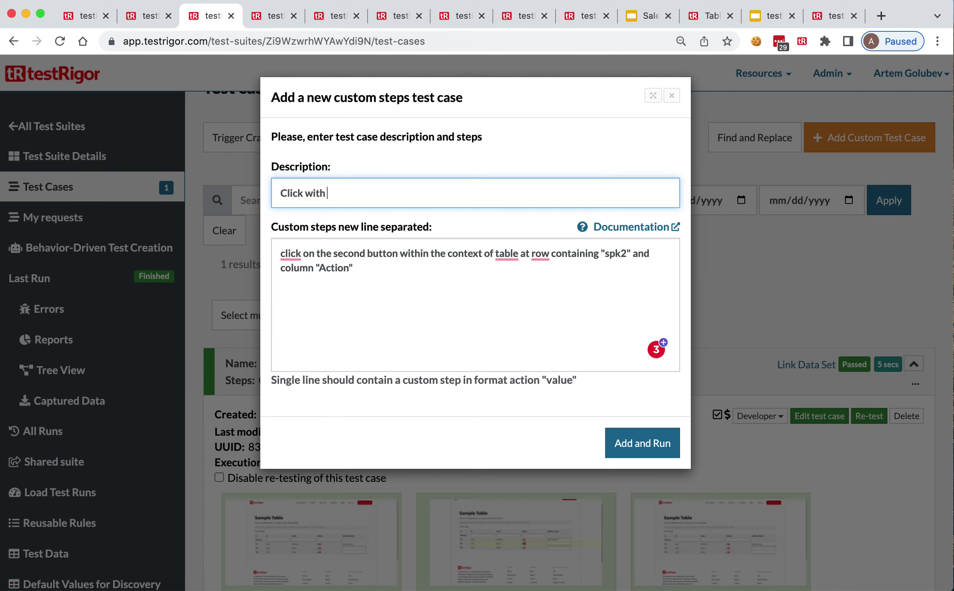
pyautogui.write(' table')
# Step: Correct the command to read "at the row containing", then add and run the test case and expand its details
pyautogui.moveTo(540, 255)
pyautogui.click(539, 292)
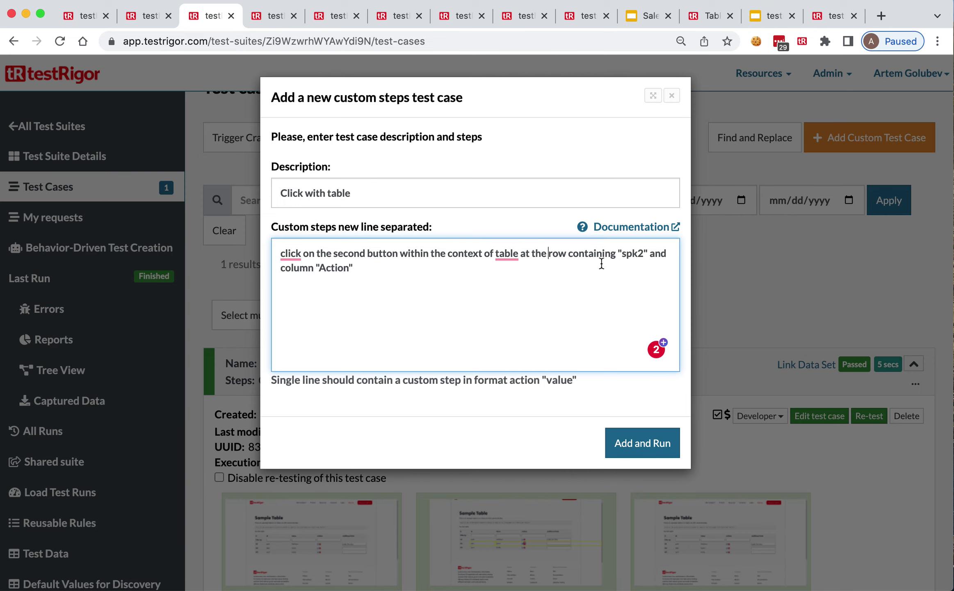
pyautogui.click(656, 443)
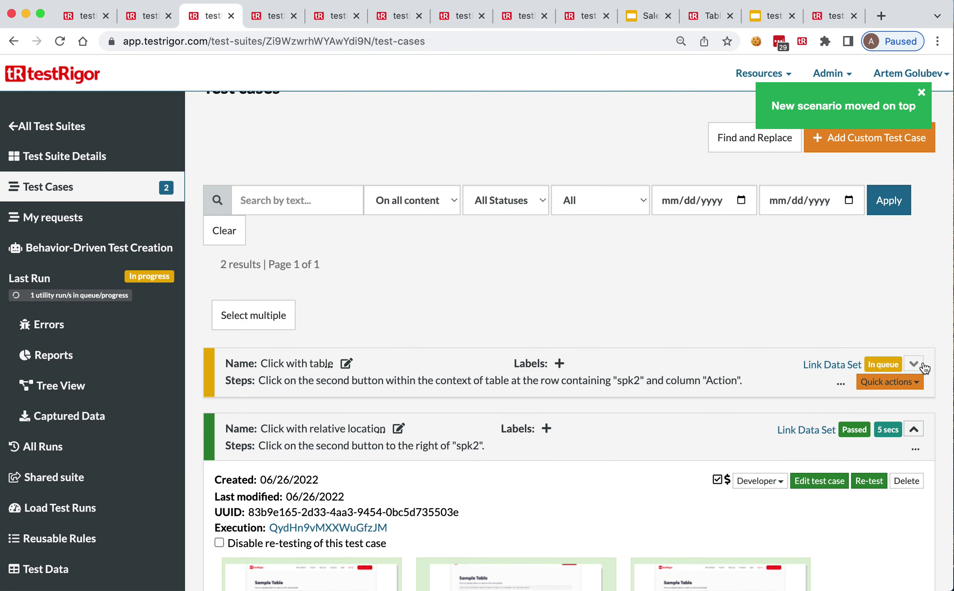
pyautogui.click(922, 365)
pyautogui.scroll(-5, 706, 354)
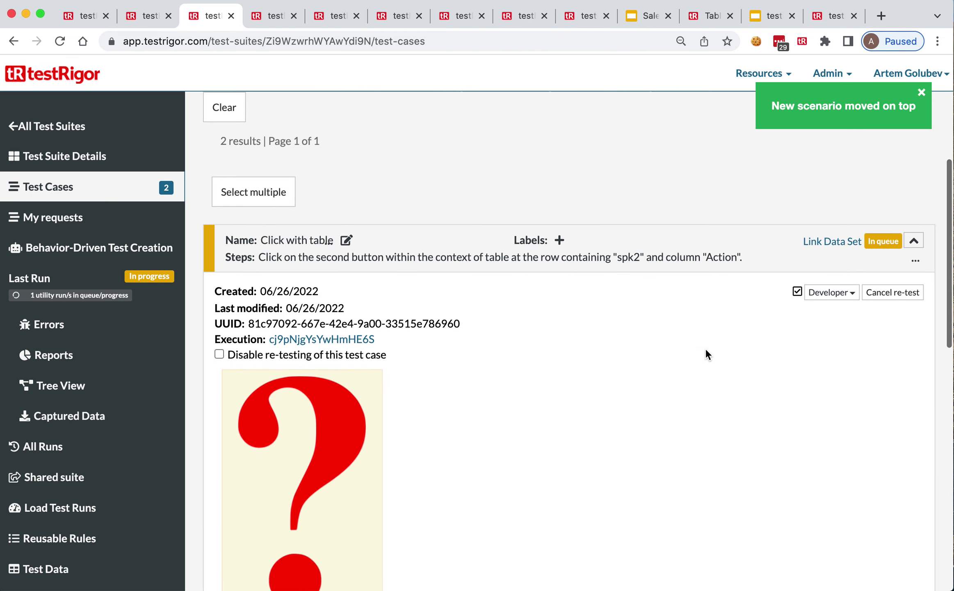
pyautogui.scroll(-3, 705, 349)
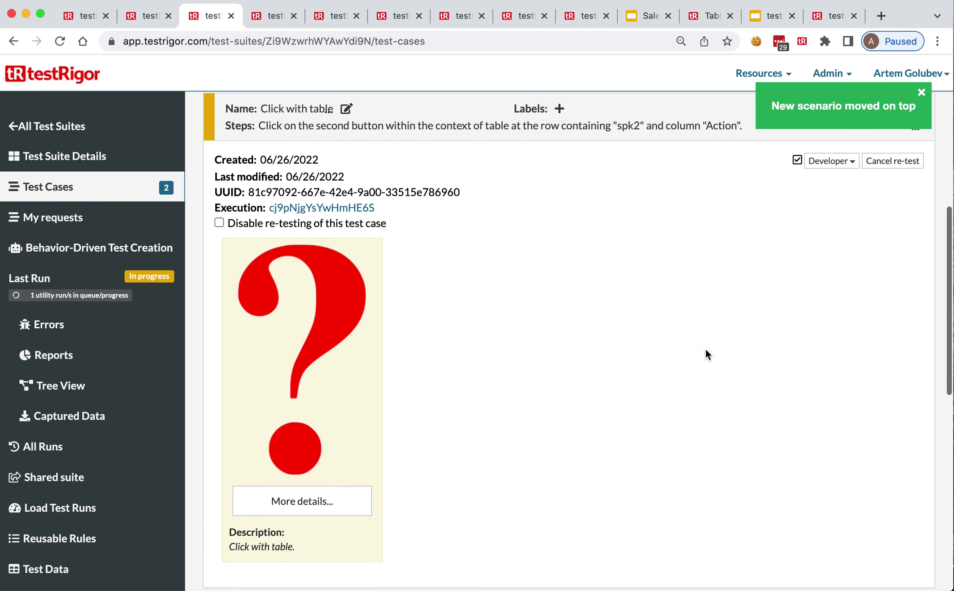
# Step: Review the enlarged step 2 screenshot of the "Click with table" run and collapse the details of both test cases
pyautogui.scroll(1, 705, 352)
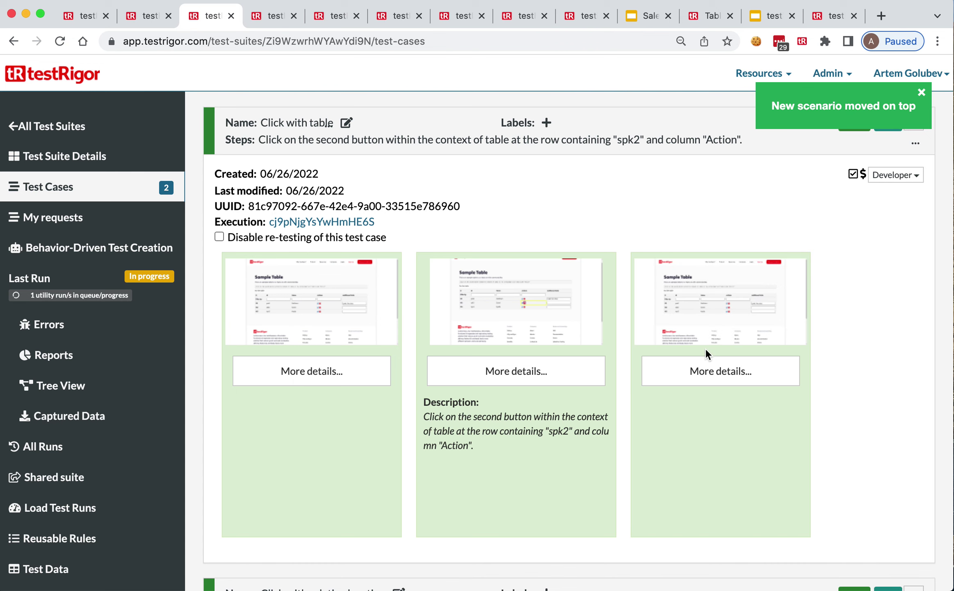
pyautogui.click(539, 314)
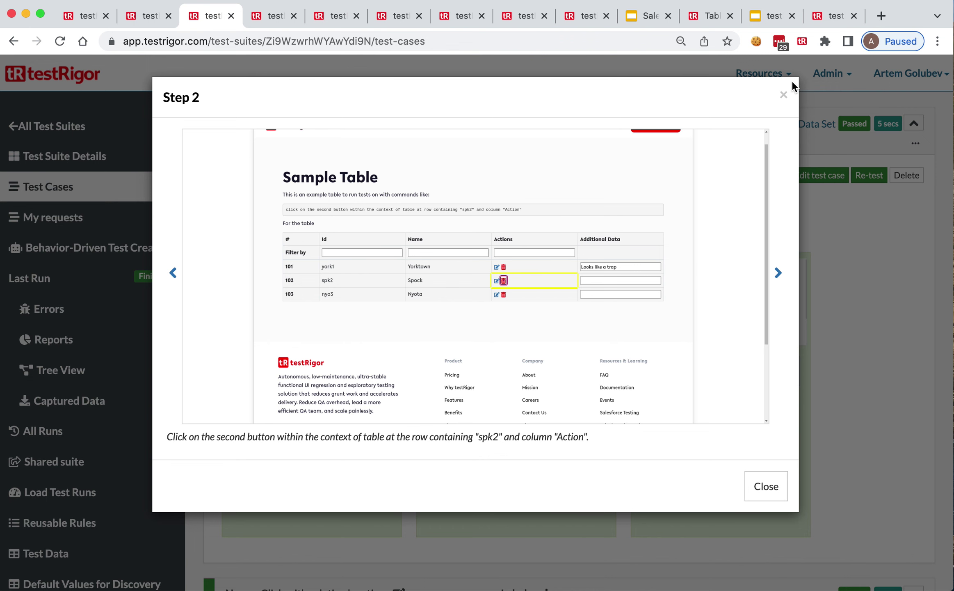
pyautogui.click(784, 95)
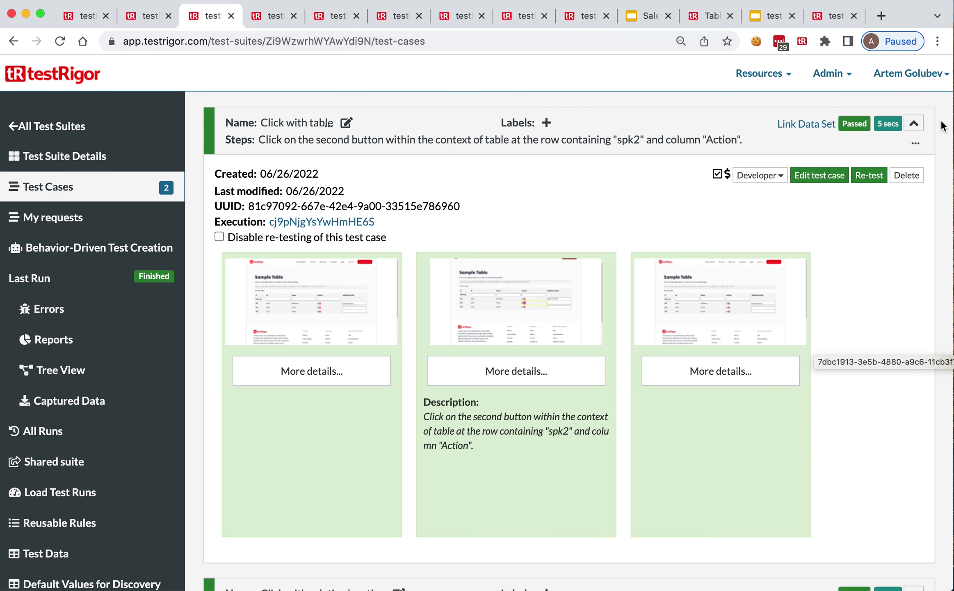
pyautogui.click(911, 122)
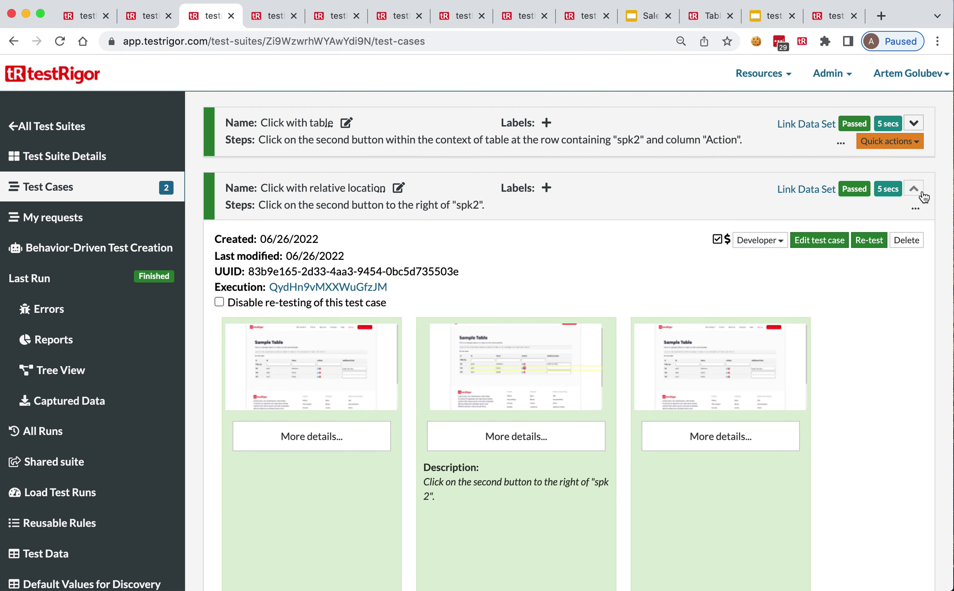
pyautogui.scroll(5, 922, 190)
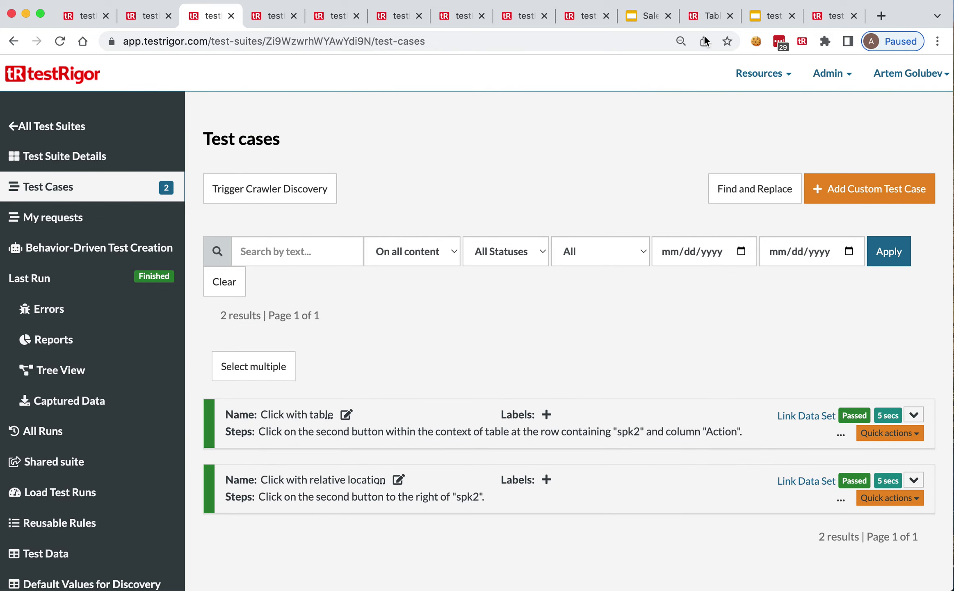
# Step: Inspect the trash link in the spk2 row of the Sample Table page and copy the XPath of its anchor element
pyautogui.click(699, 19)
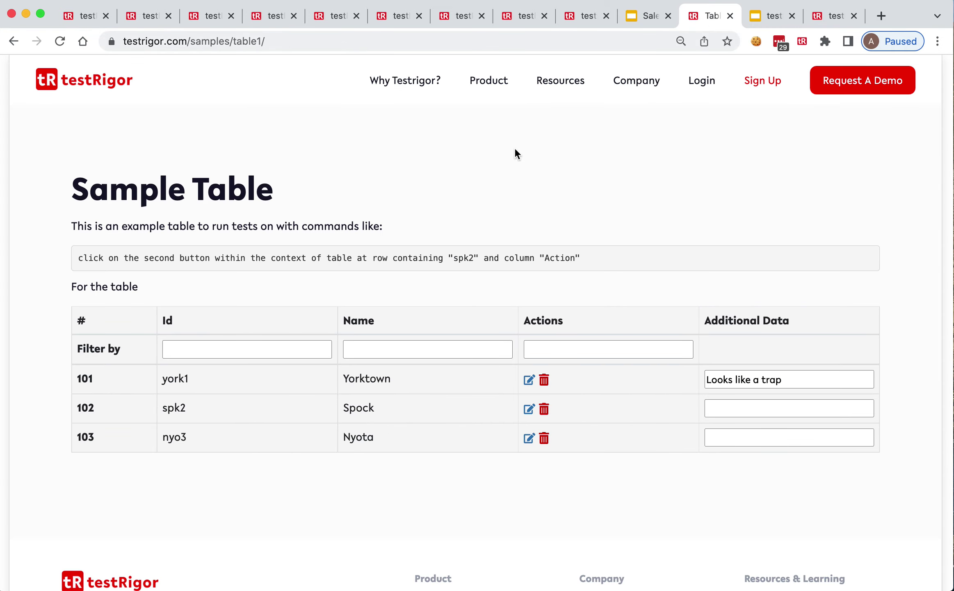
pyautogui.rightClick(548, 408)
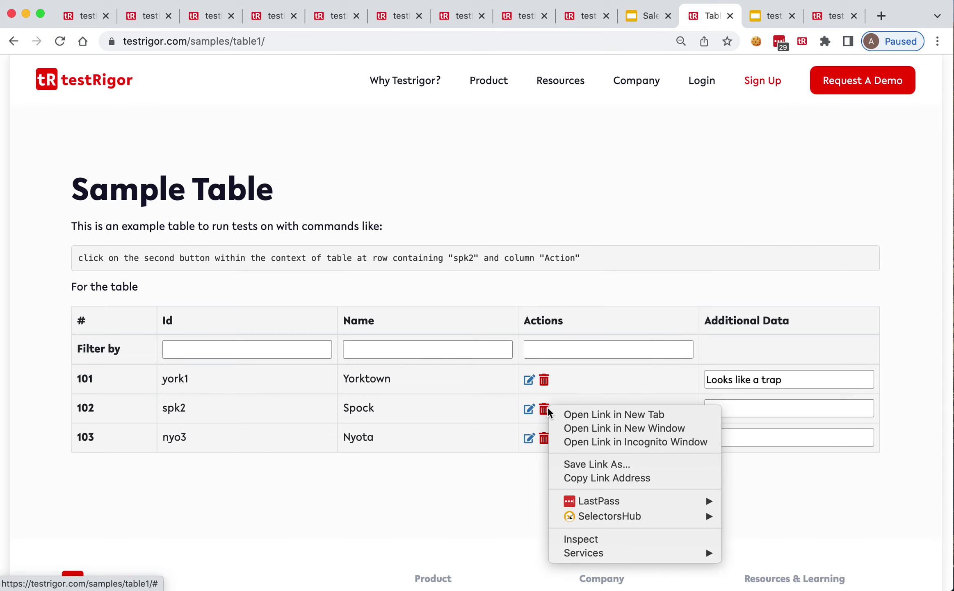
pyautogui.click(594, 538)
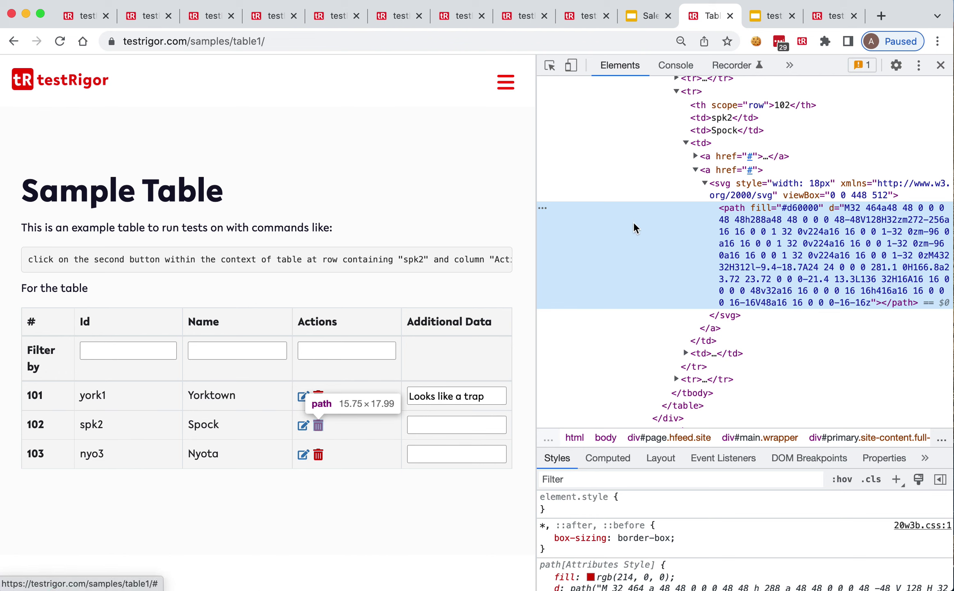
pyautogui.click(696, 169)
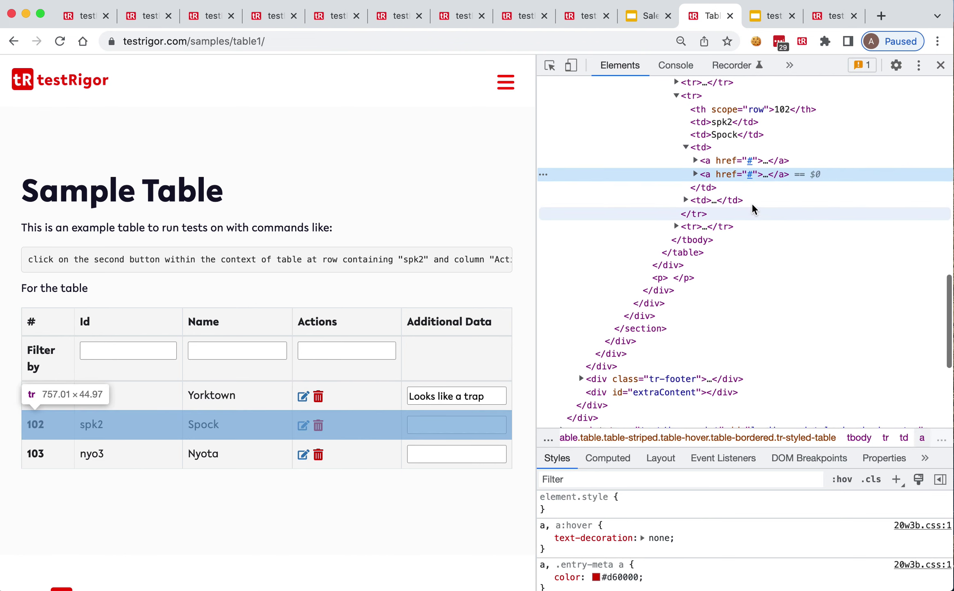
pyautogui.scroll(5, 752, 202)
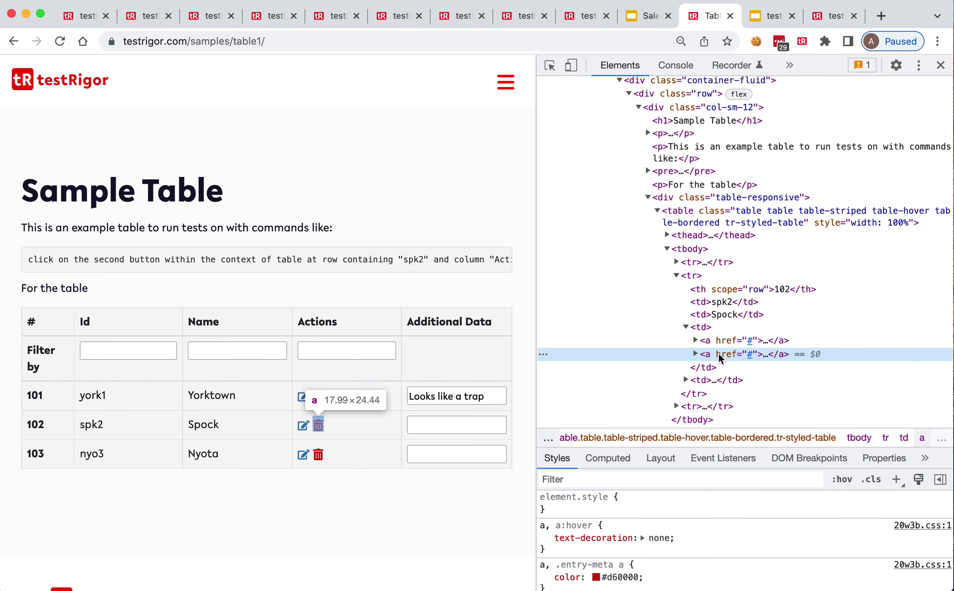
pyautogui.rightClick(719, 357)
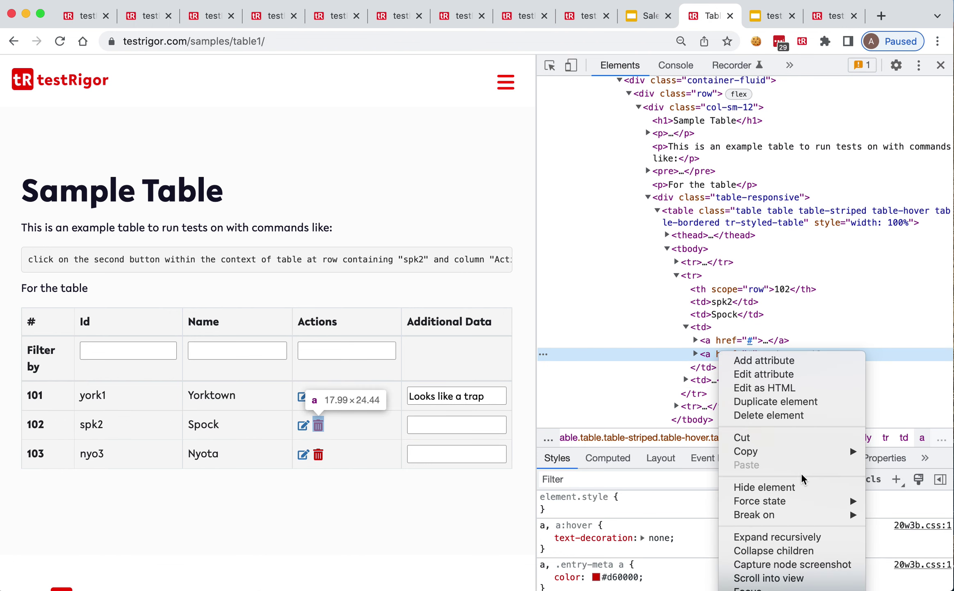
pyautogui.moveTo(844, 451)
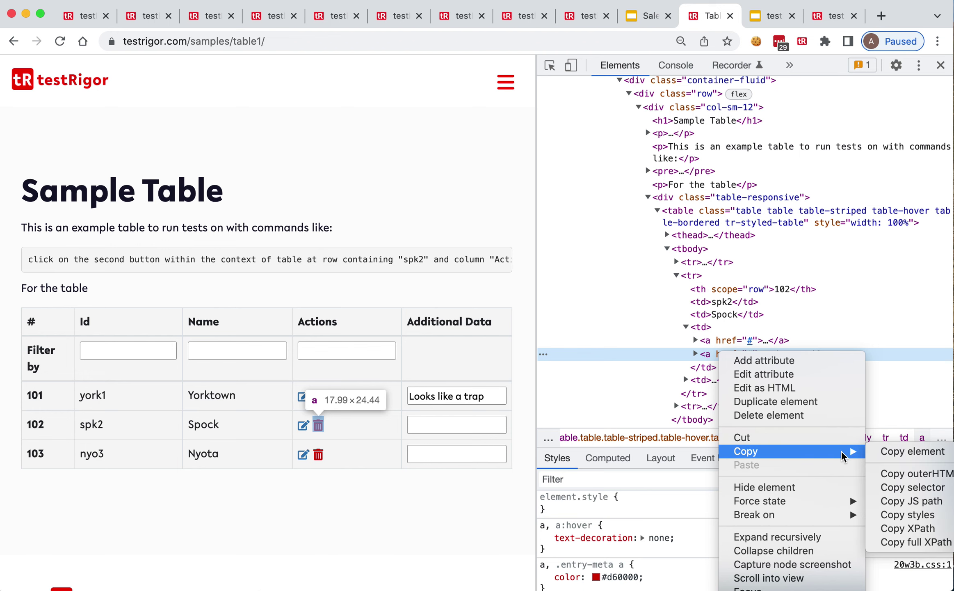
pyautogui.click(920, 529)
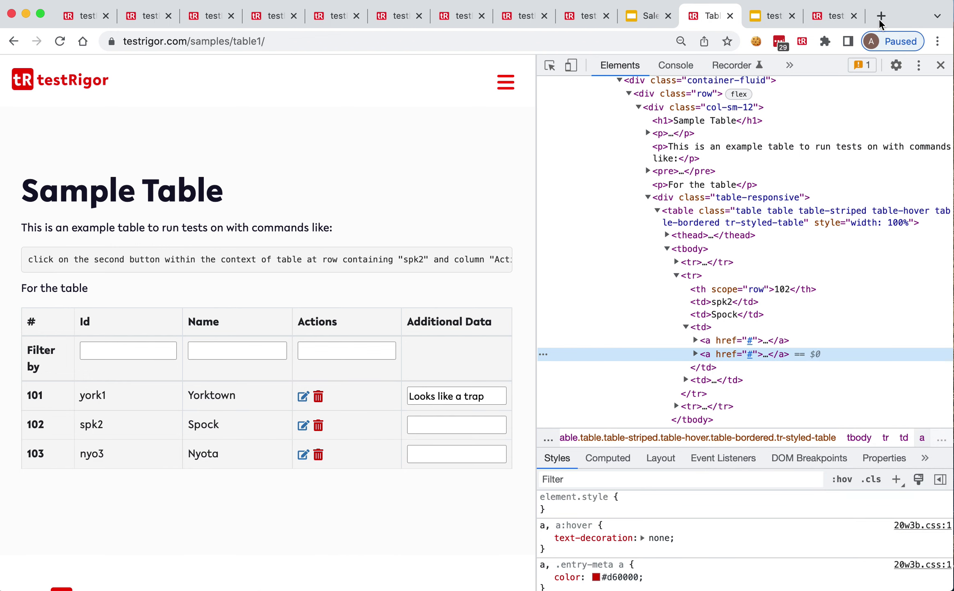
# Step: Paste the copied XPath into a new browser tab's address bar and highlight its portion starting at "table"
pyautogui.click(881, 15)
pyautogui.press('super+v')
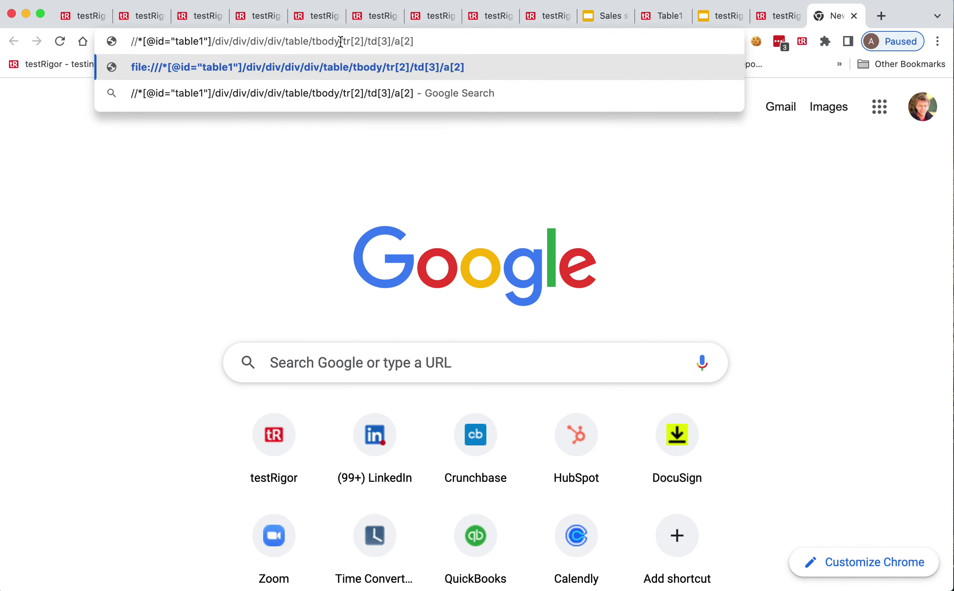
pyautogui.moveTo(343, 41); pyautogui.dragTo(363, 37)
pyautogui.moveTo(286, 42); pyautogui.dragTo(443, 39)
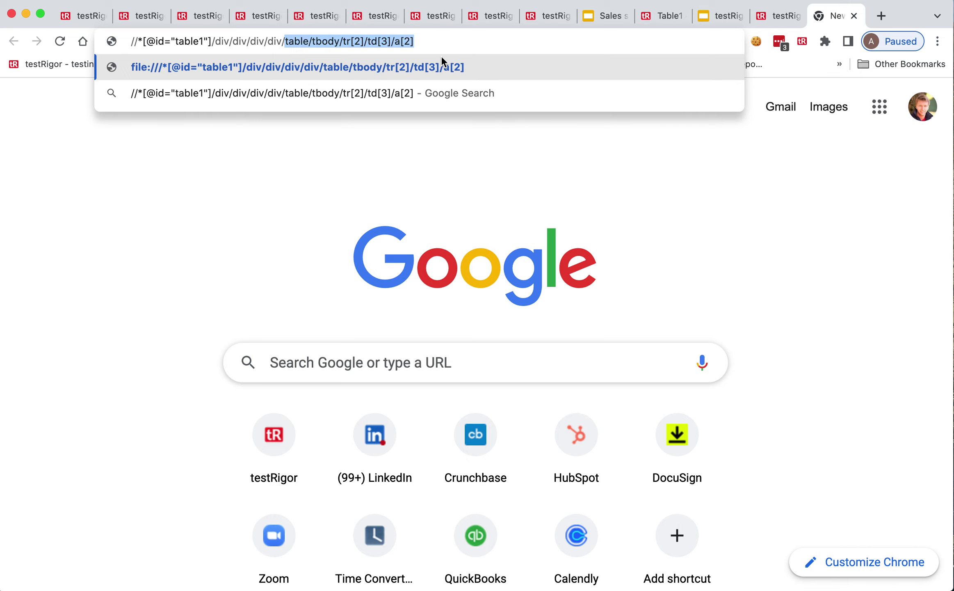
pyautogui.click(289, 41)
pyautogui.doubleClick(289, 41)
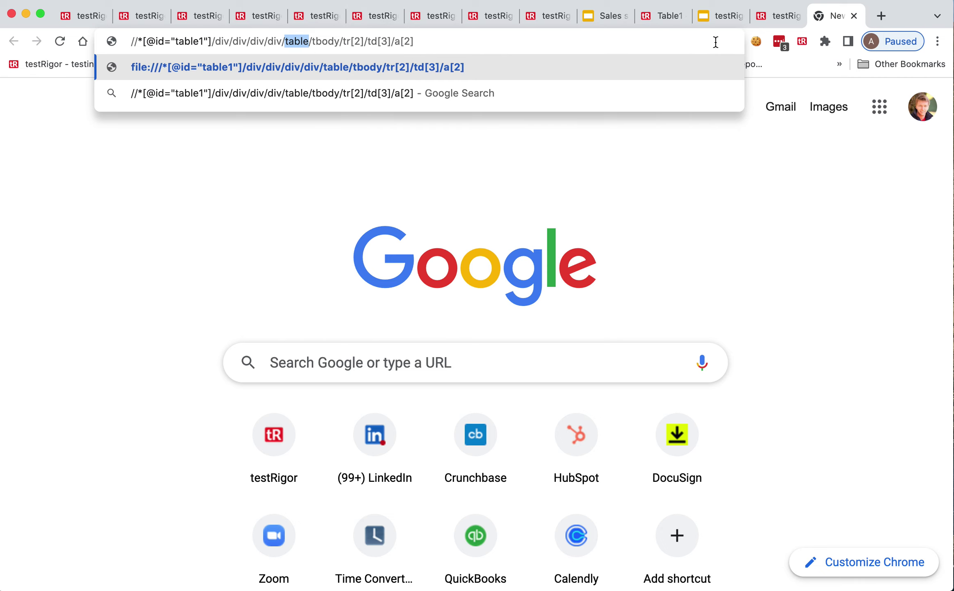
# Step: Return to the Sample Table page and load its table3 version at testrigor.com/samples/table3/
pyautogui.click(674, 16)
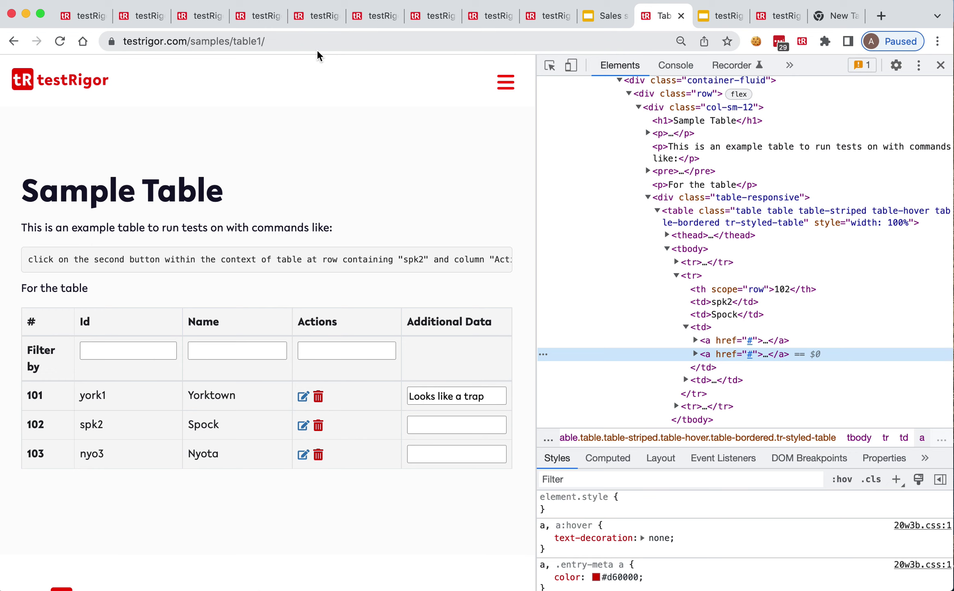
pyautogui.click(280, 45)
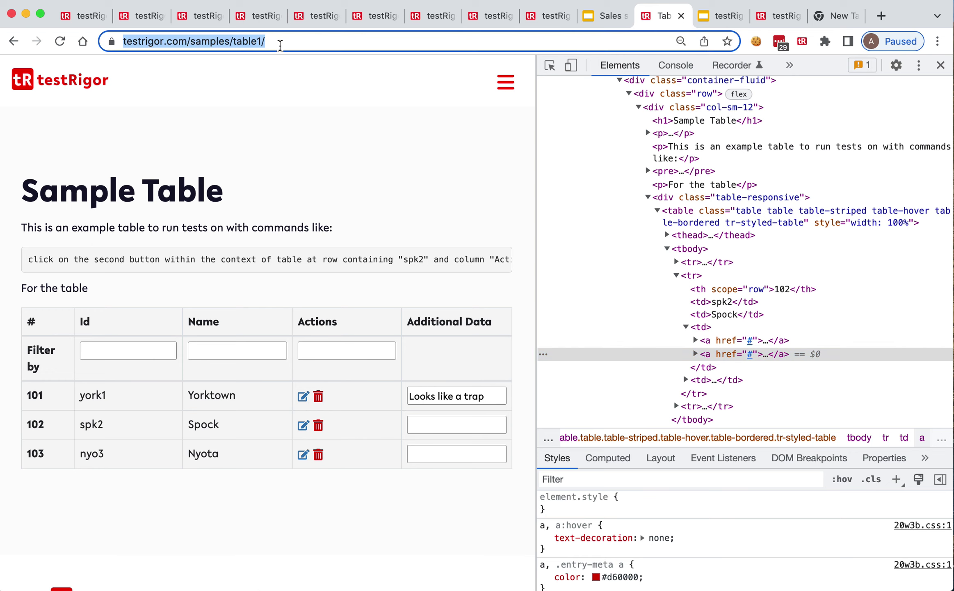
pyautogui.press('Right')
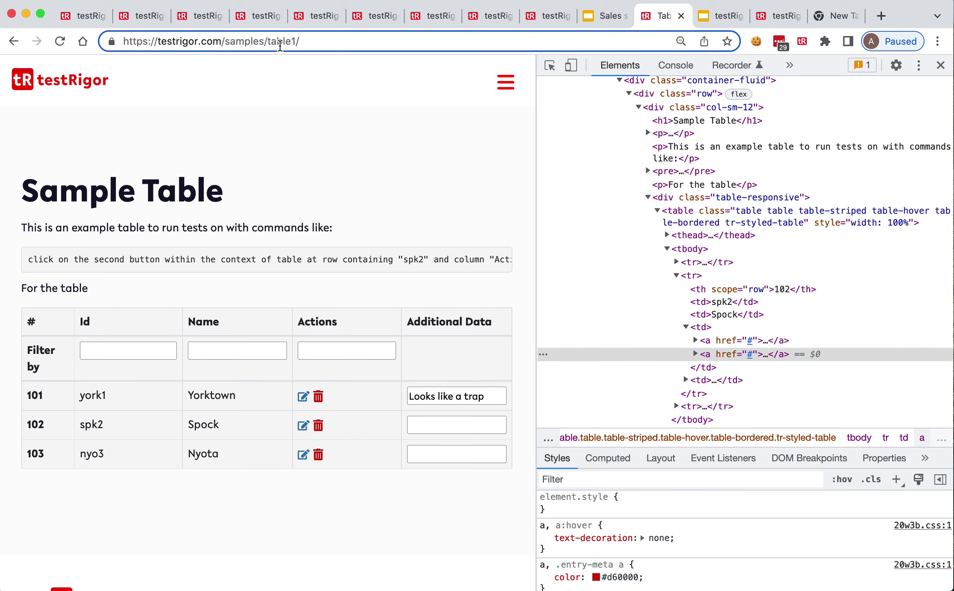
pyautogui.press('Left')
pyautogui.press('BackSpace')
pyautogui.write('3')
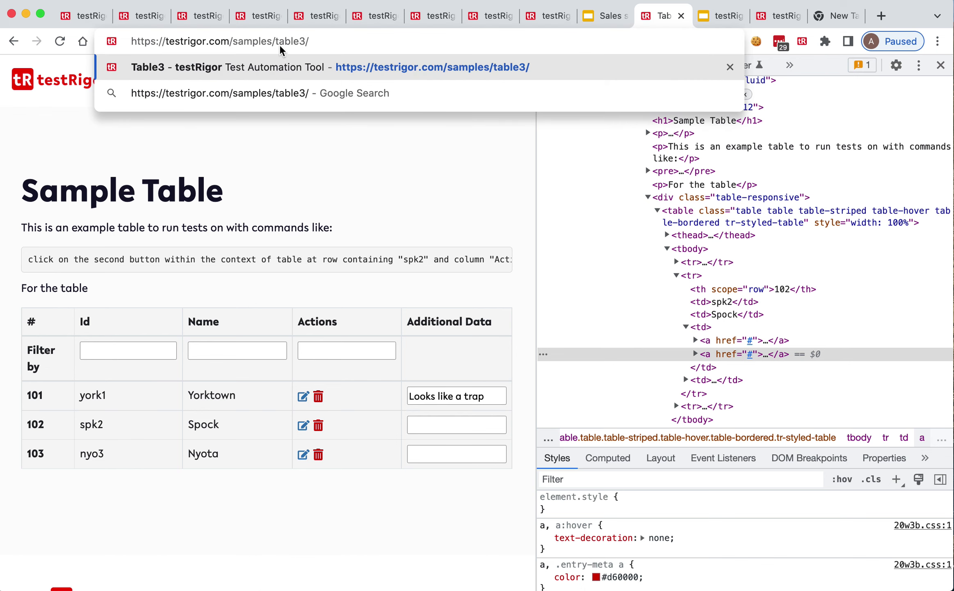
pyautogui.press('Return')
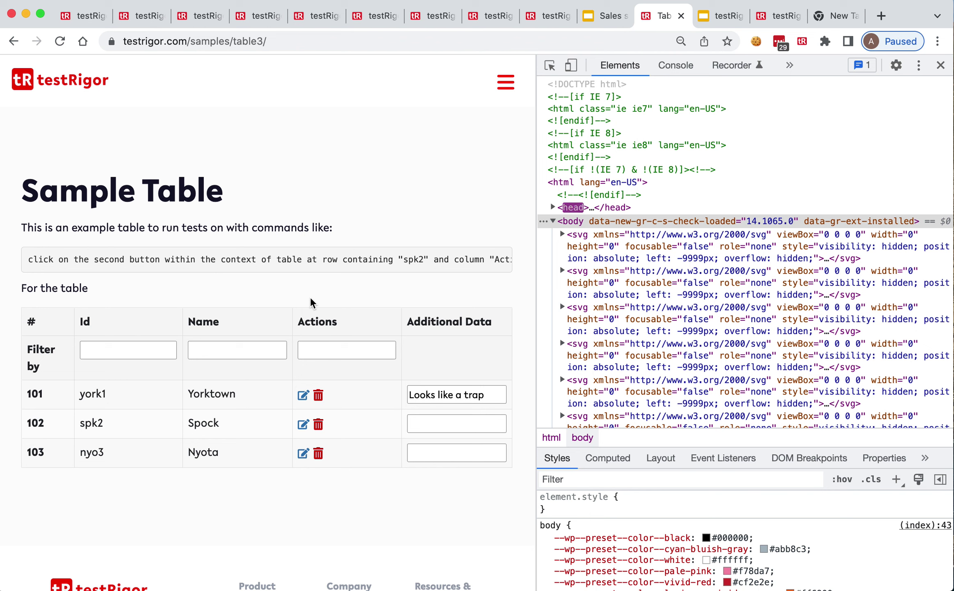
# Step: Inspect the trash link in the spk2 row of the table3 page and copy its anchor element's XPath
pyautogui.rightClick(320, 427)
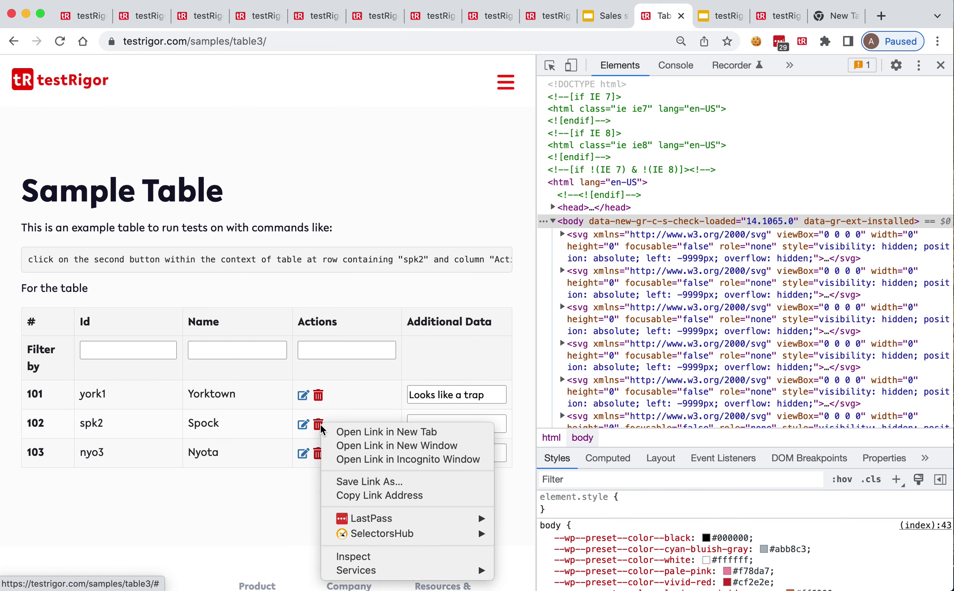
pyautogui.click(412, 556)
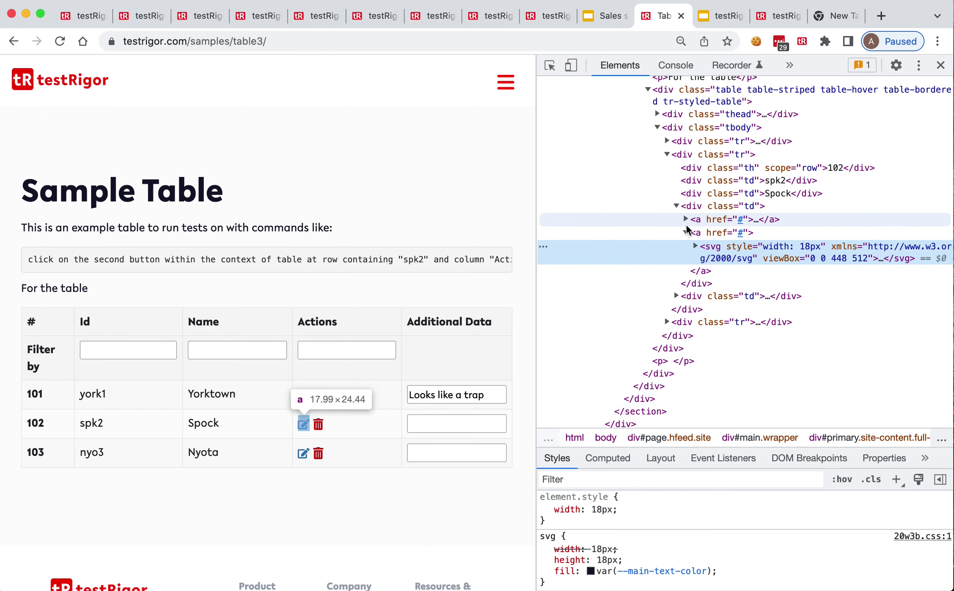
pyautogui.click(686, 231)
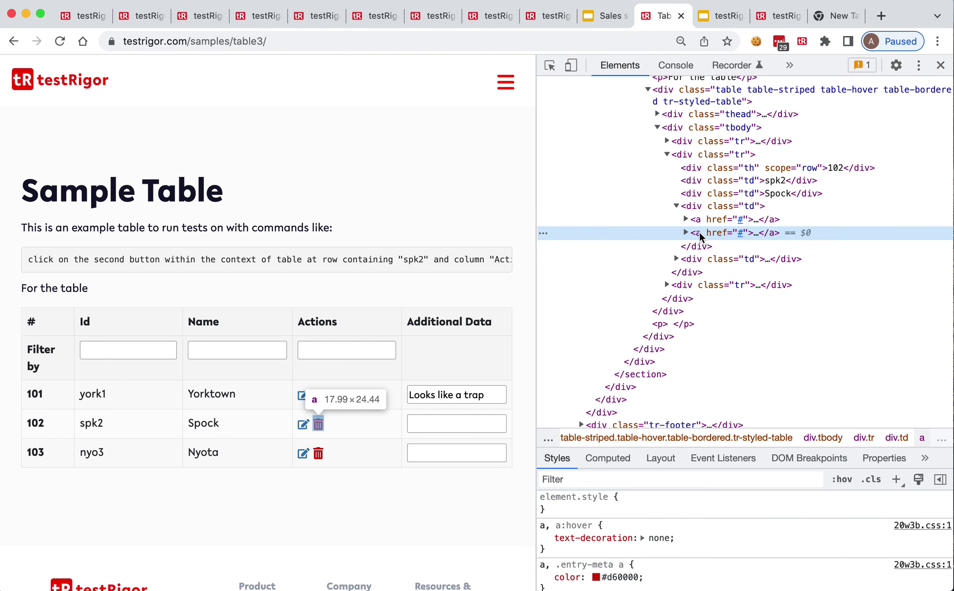
pyautogui.scroll(2, 699, 233)
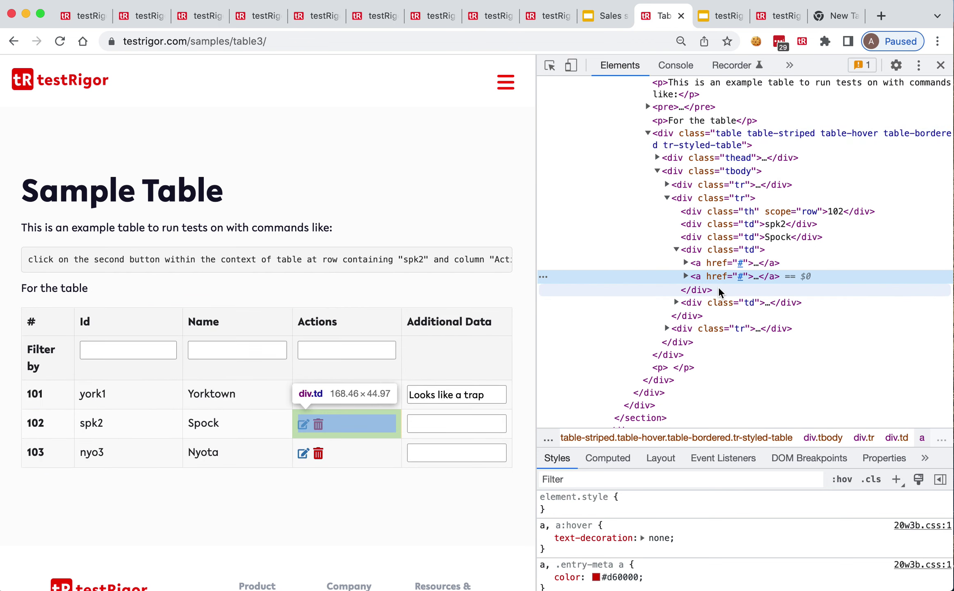
pyautogui.scroll(1, 719, 290)
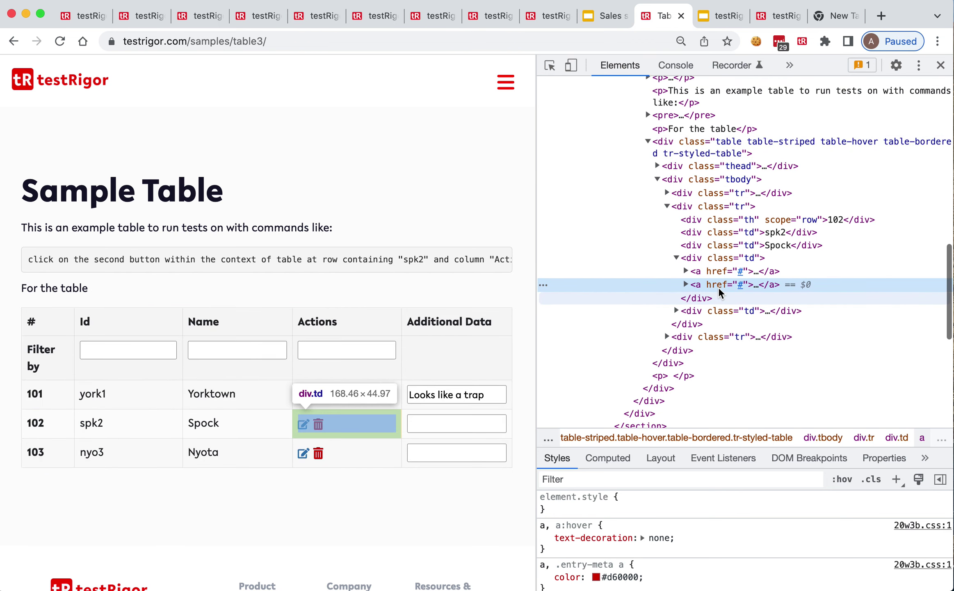
pyautogui.rightClick(724, 284)
pyautogui.moveTo(845, 378)
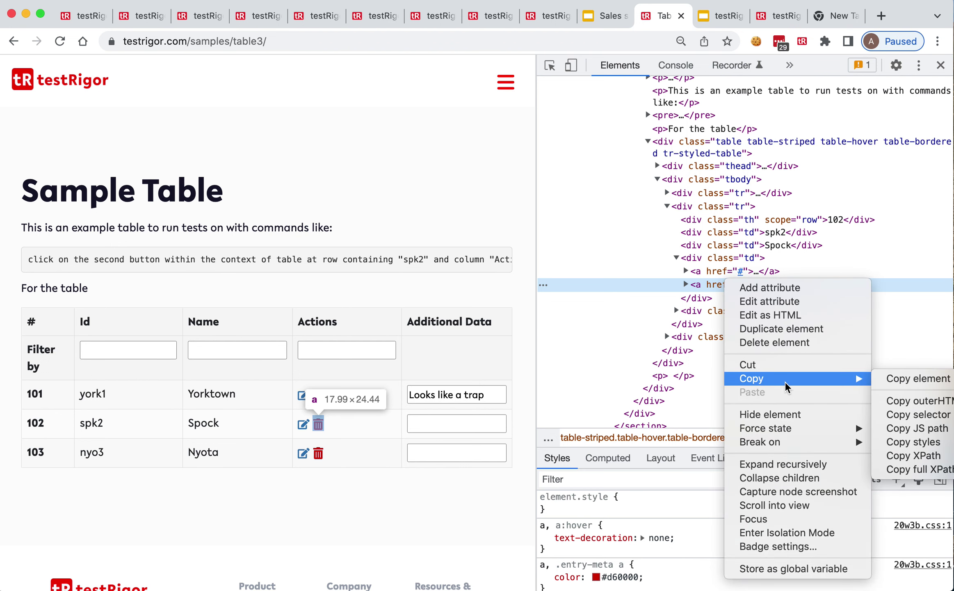
pyautogui.click(924, 456)
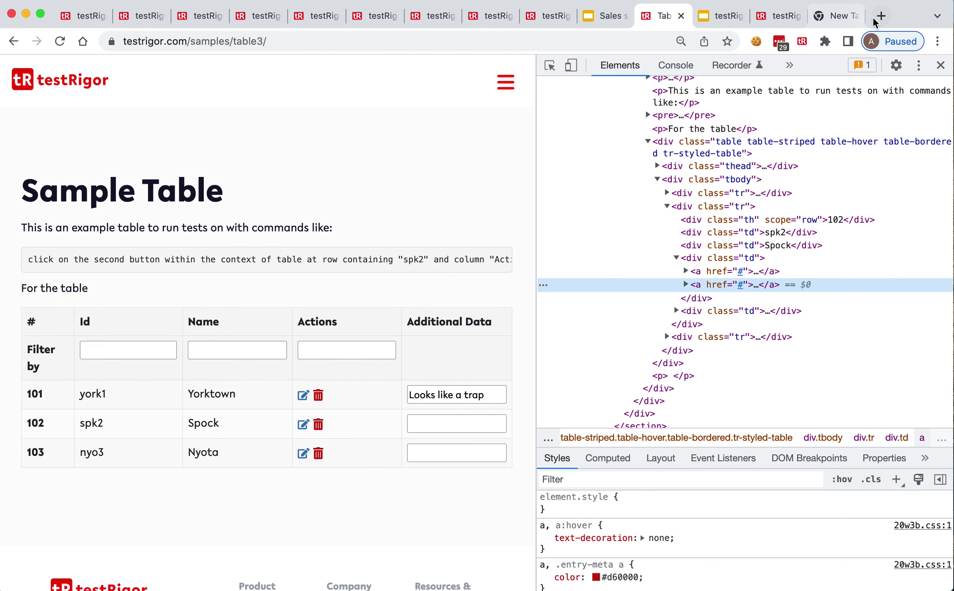
# Step: Paste the table3 XPath into another new tab's address bar, compare it with the table1 XPath, and return to the table3 page
pyautogui.click(875, 18)
pyautogui.press('super+v')
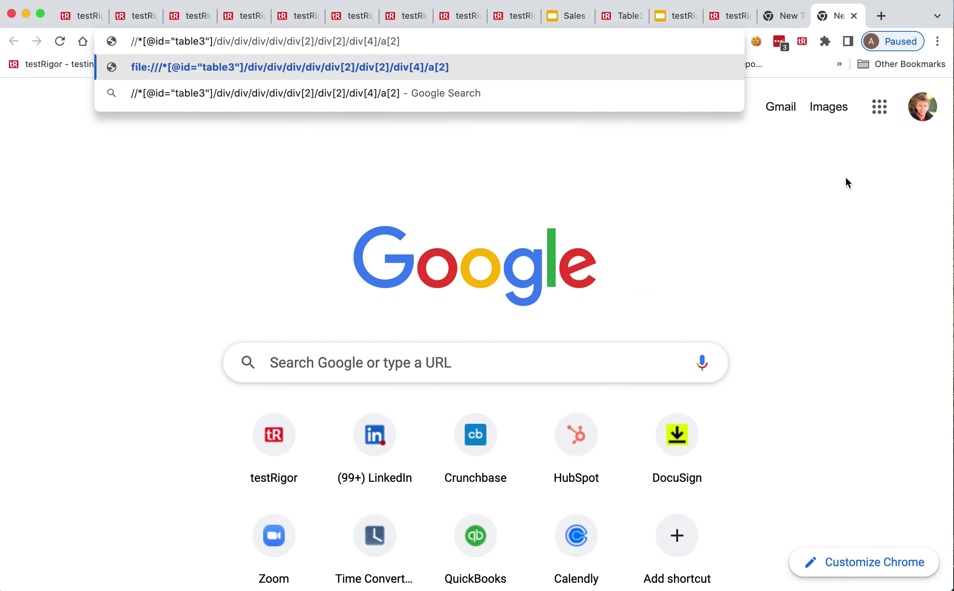
pyautogui.click(779, 17)
pyautogui.click(836, 16)
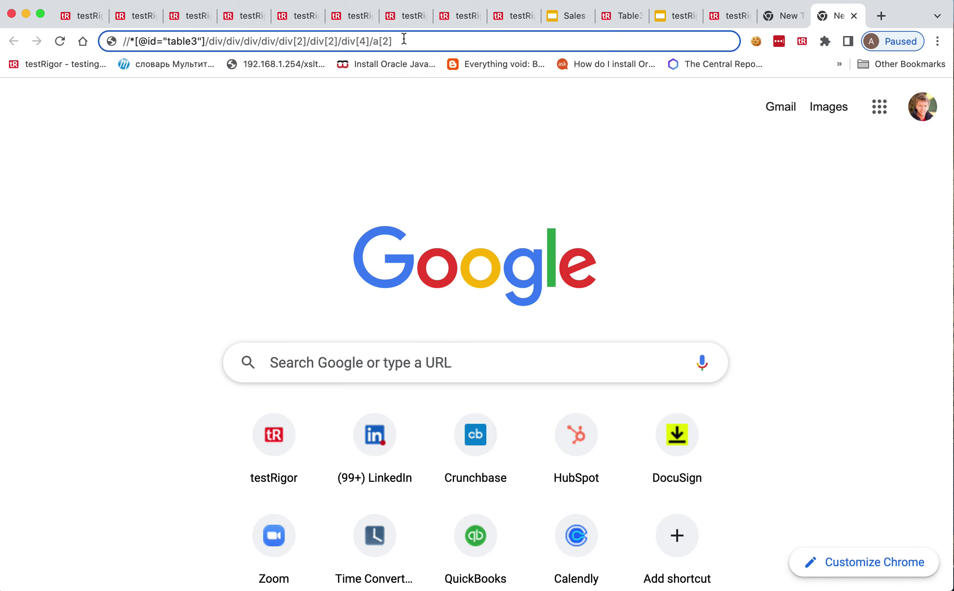
pyautogui.click(779, 17)
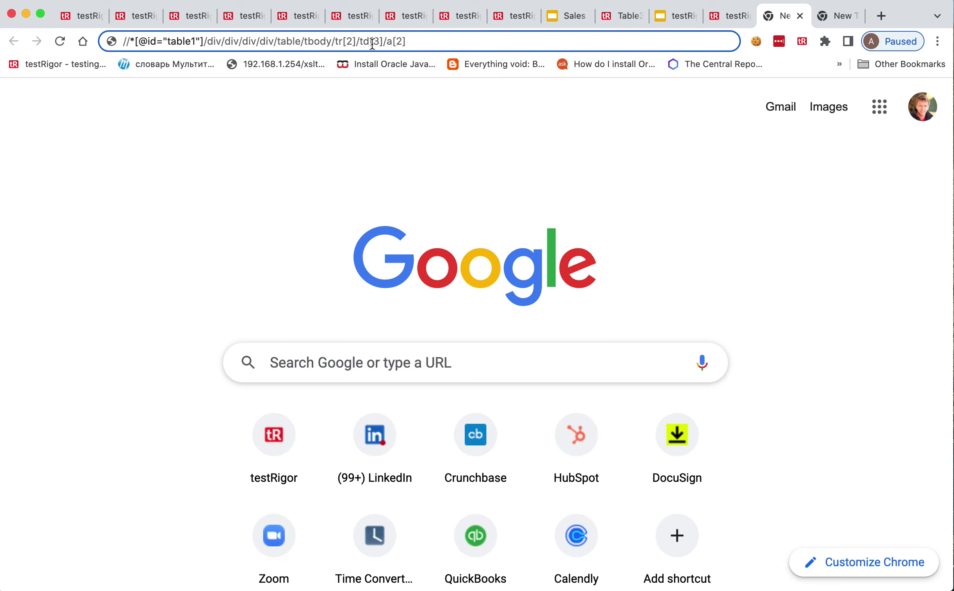
pyautogui.click(828, 16)
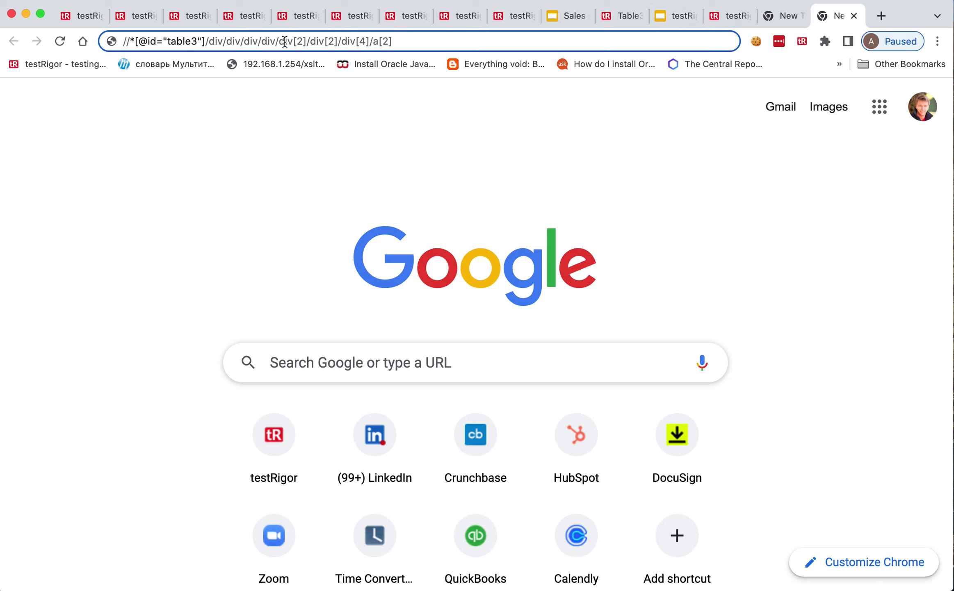
pyautogui.moveTo(279, 41); pyautogui.dragTo(466, 44)
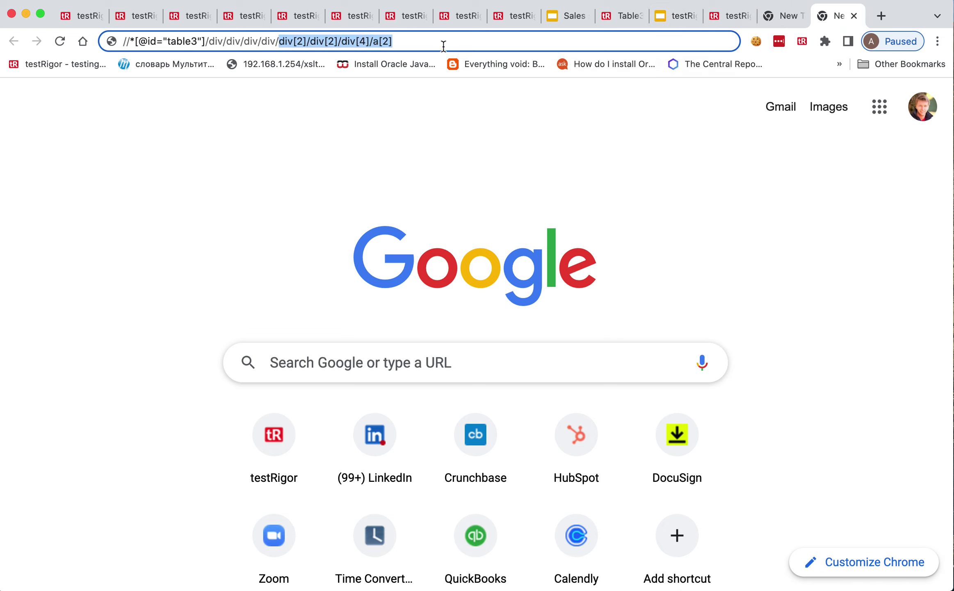
pyautogui.click(427, 43)
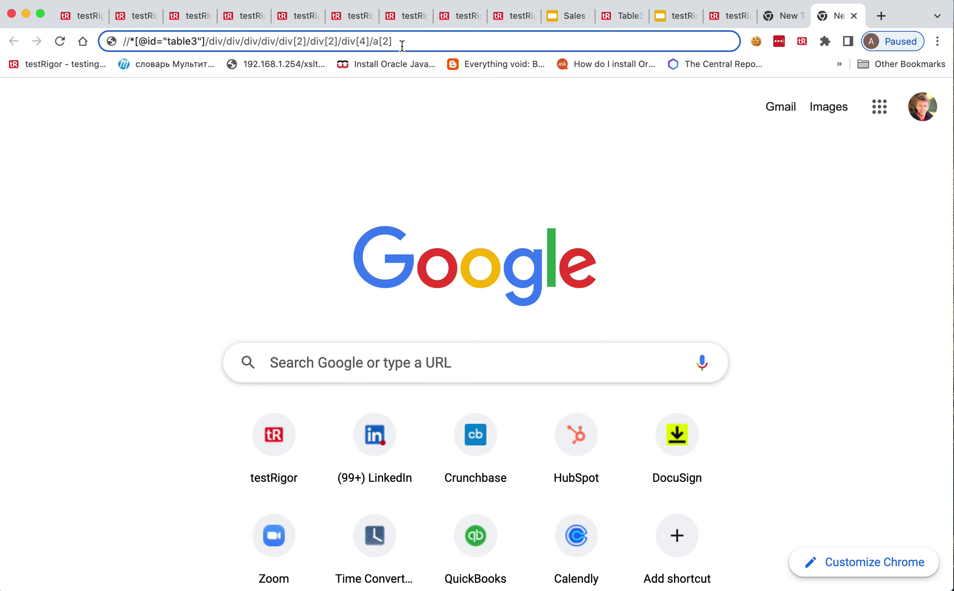
pyautogui.click(619, 15)
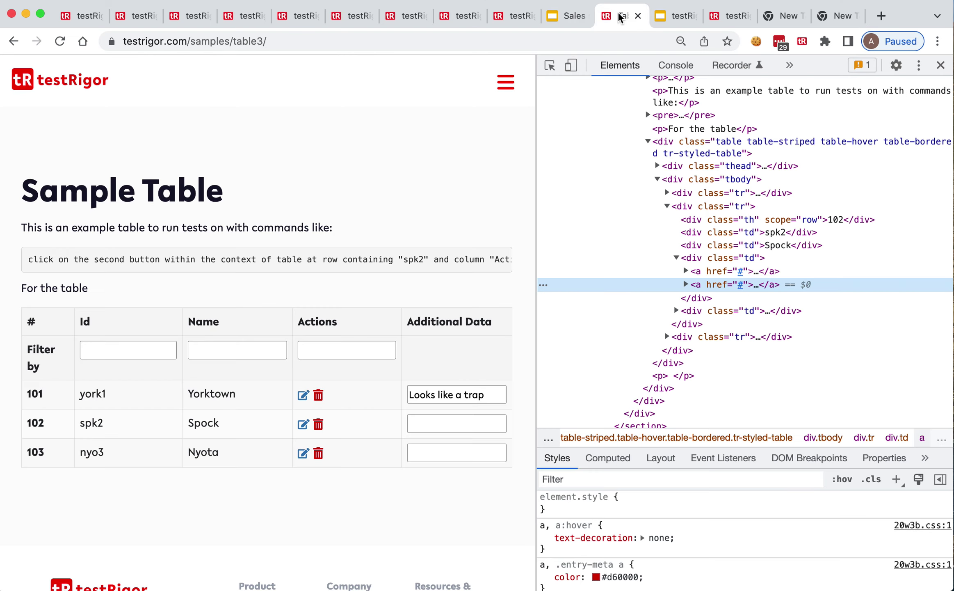
# Step: Copy the table3 page's address, set it as the Tables 123 test suite's URL, and rerun the suite
pyautogui.click(295, 41)
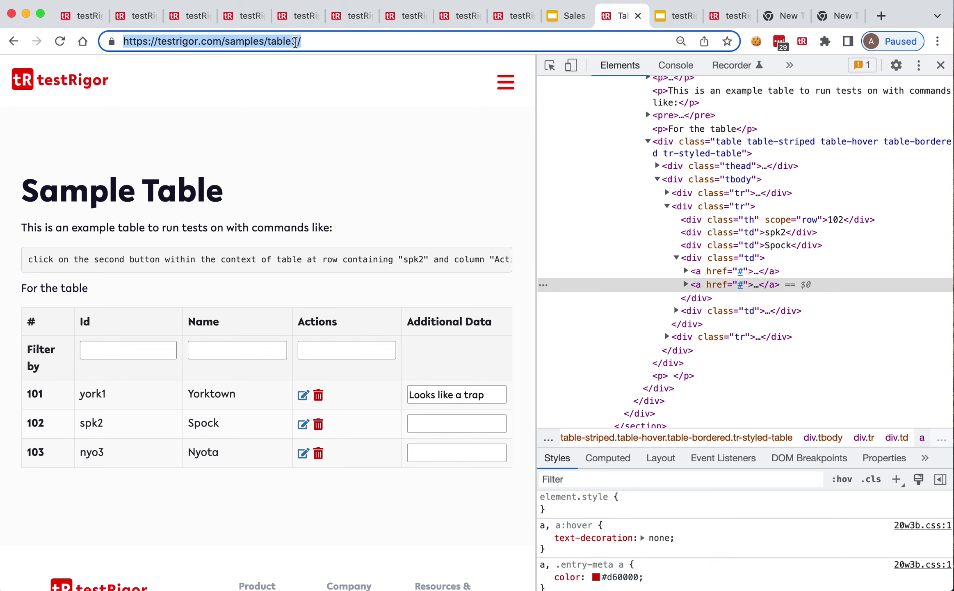
pyautogui.click(192, 16)
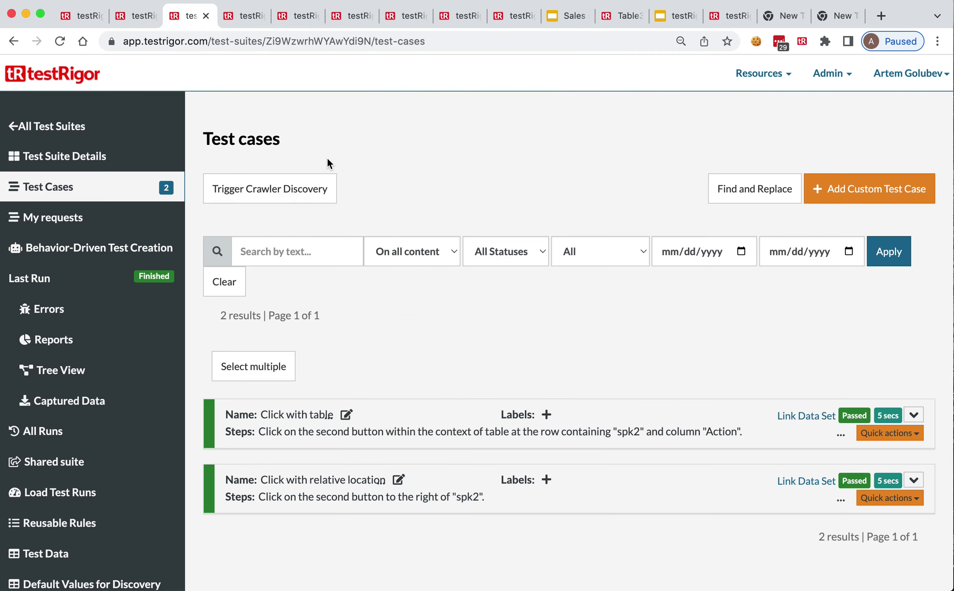
pyautogui.click(162, 158)
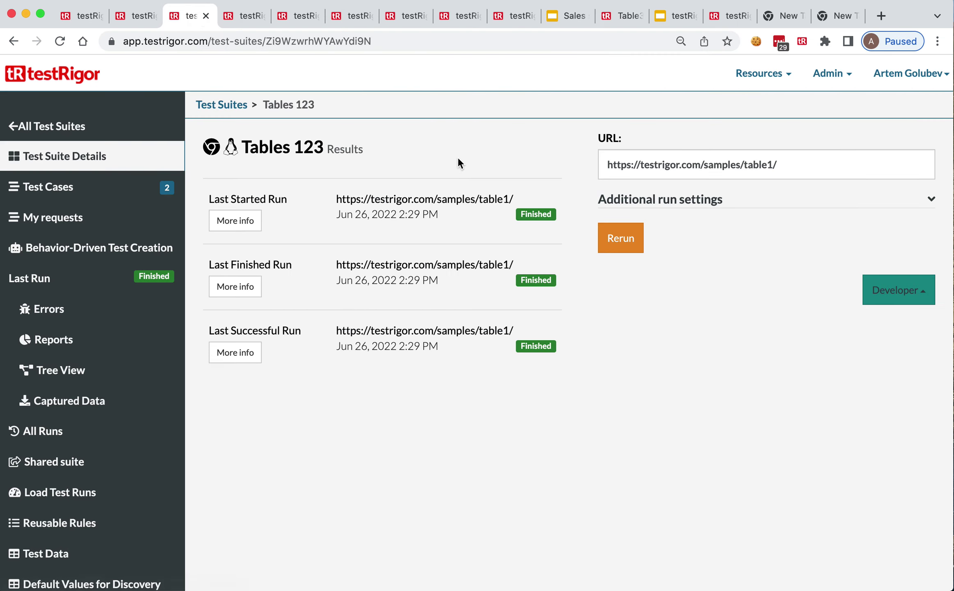
pyautogui.tripleClick(660, 158)
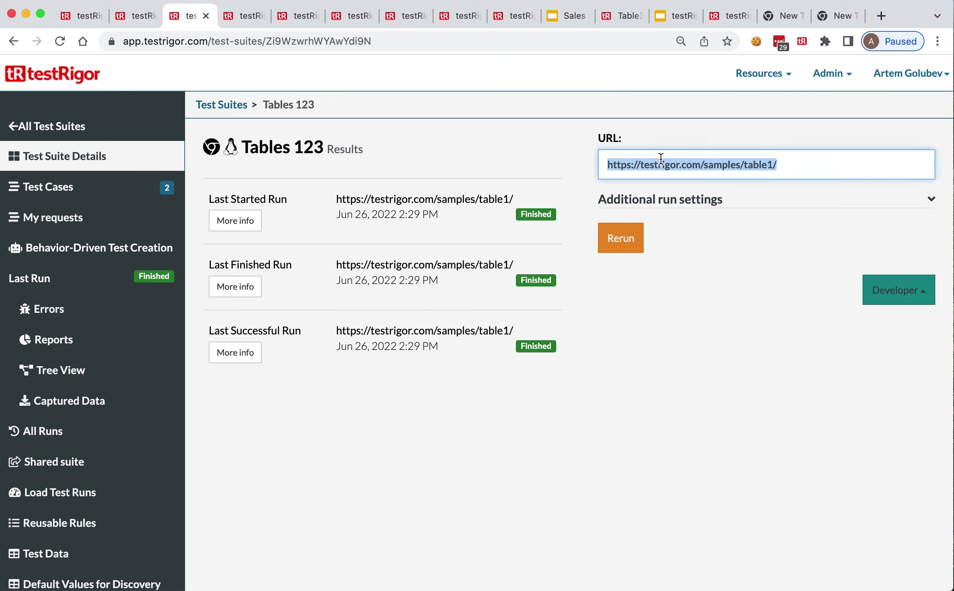
pyautogui.press('super+v')
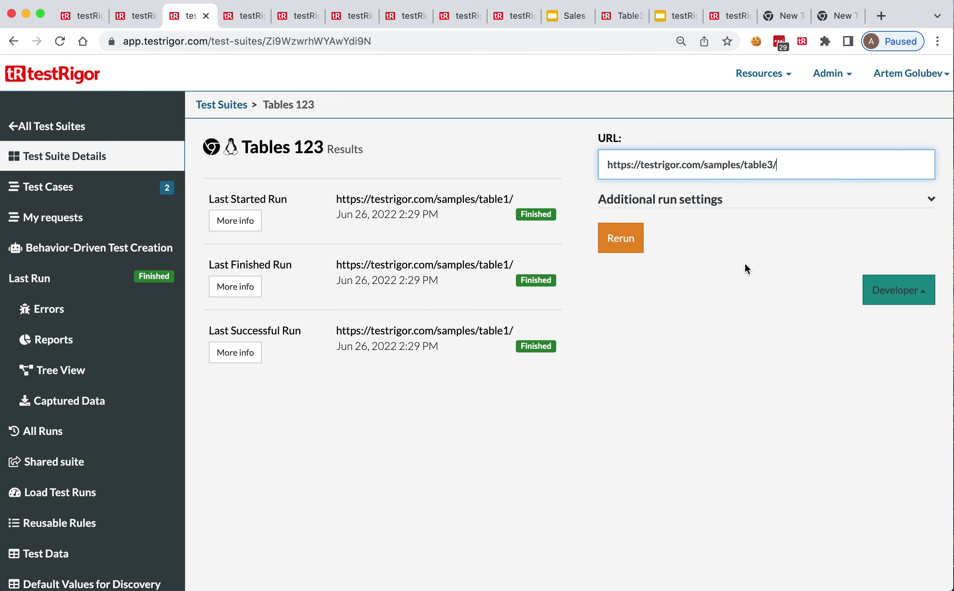
pyautogui.click(759, 228)
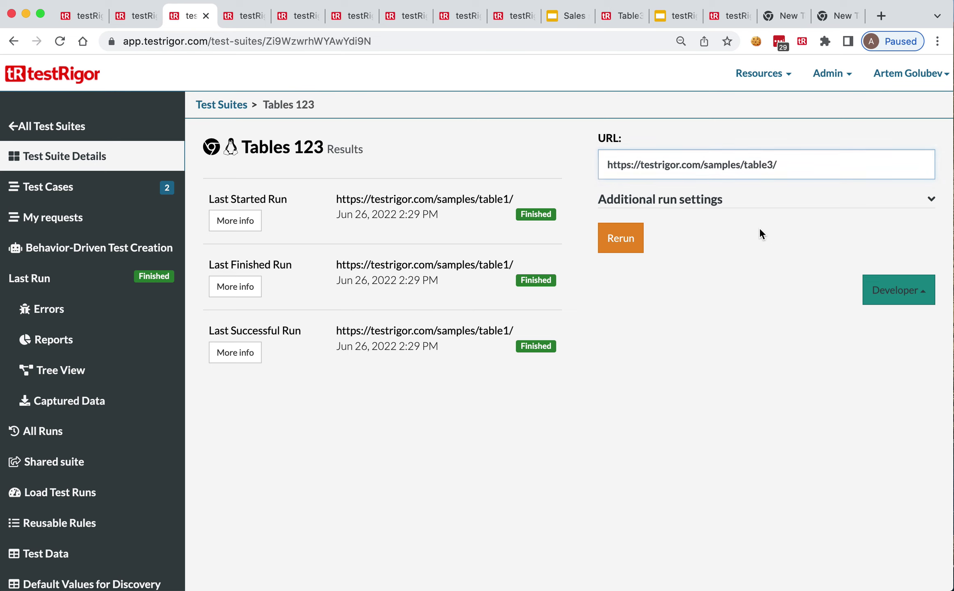
pyautogui.click(630, 239)
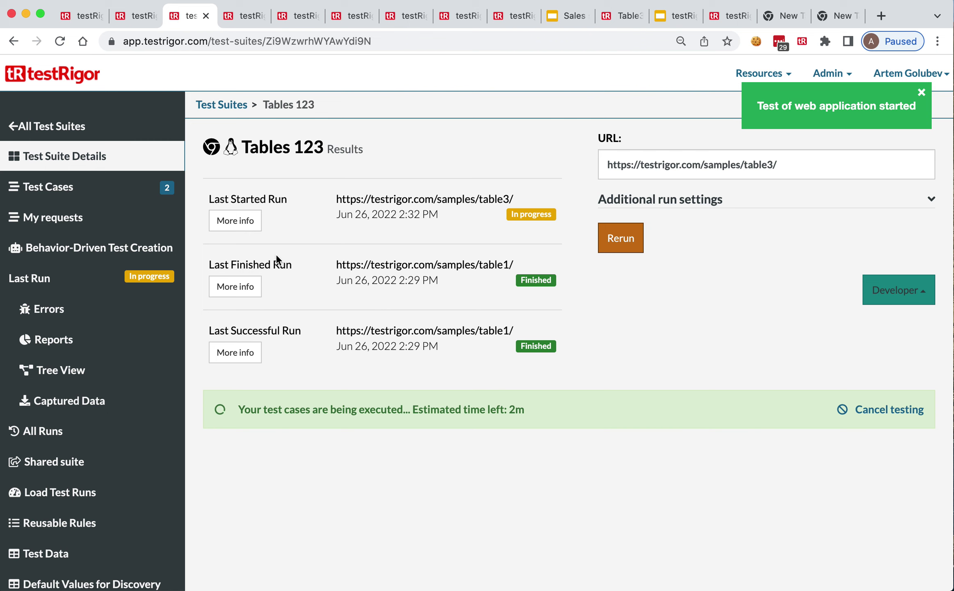
# Step: Open the suite's test case list and expand the details of "Click with relative location" and "Click with table"
pyautogui.click(119, 196)
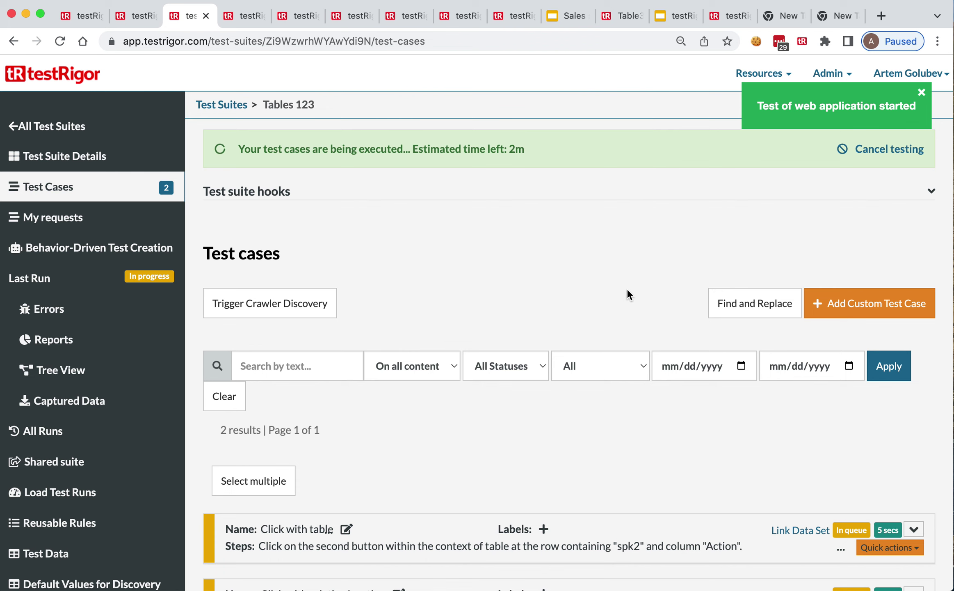
pyautogui.scroll(-3, 626, 288)
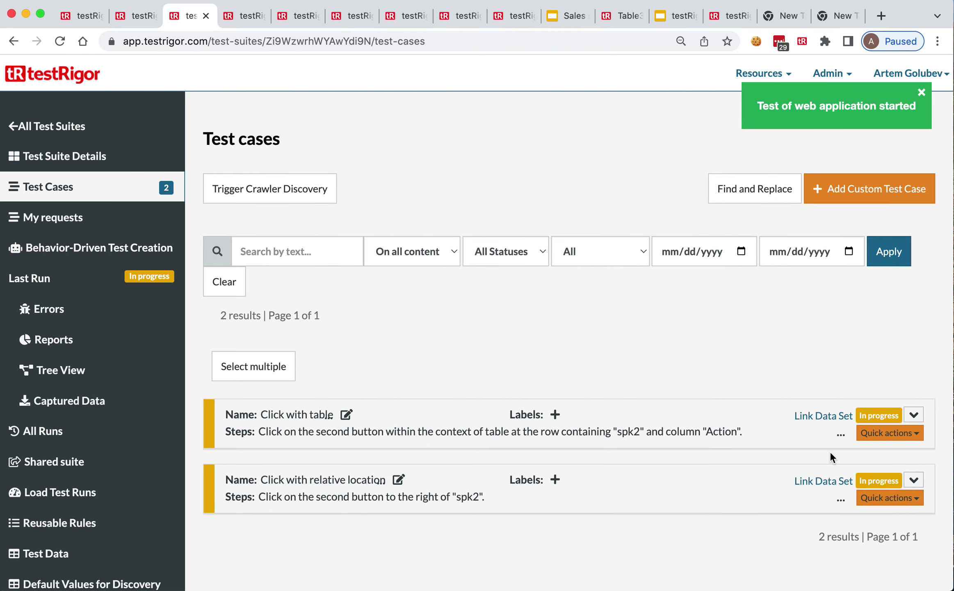
pyautogui.click(914, 481)
pyautogui.click(914, 415)
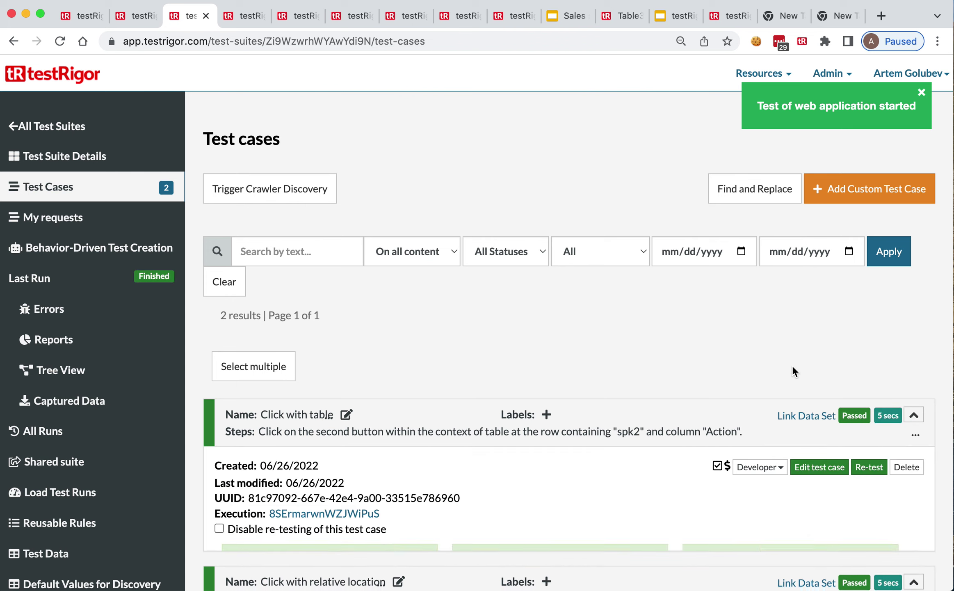
# Step: Examine the enlarged step 2 screenshot of the relative location test case, close it, and view the one for "Click with table"
pyautogui.scroll(-10, 792, 365)
pyautogui.scroll(-4, 792, 367)
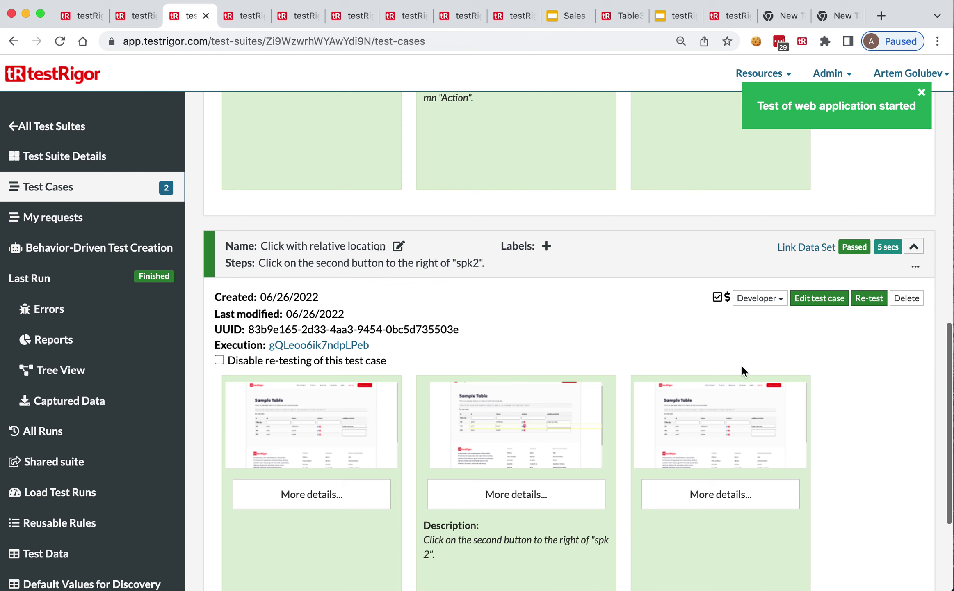
pyautogui.click(517, 442)
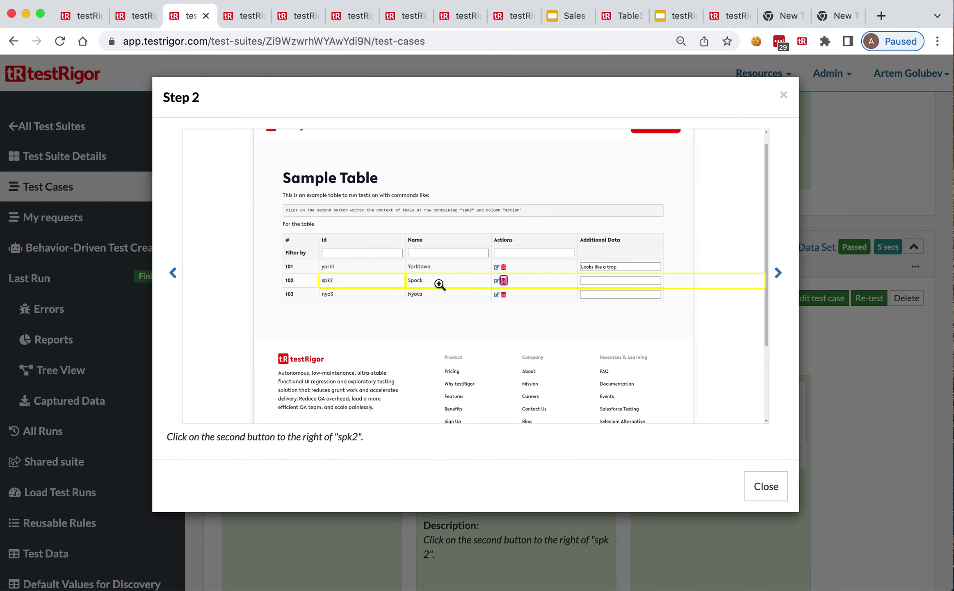
pyautogui.click(783, 95)
pyautogui.scroll(6, 729, 288)
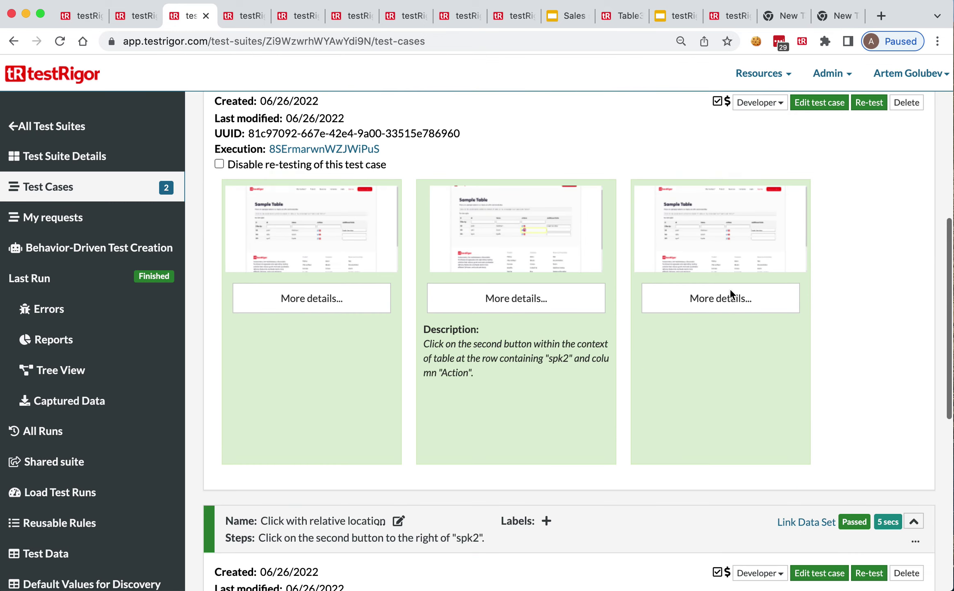
pyautogui.click(547, 247)
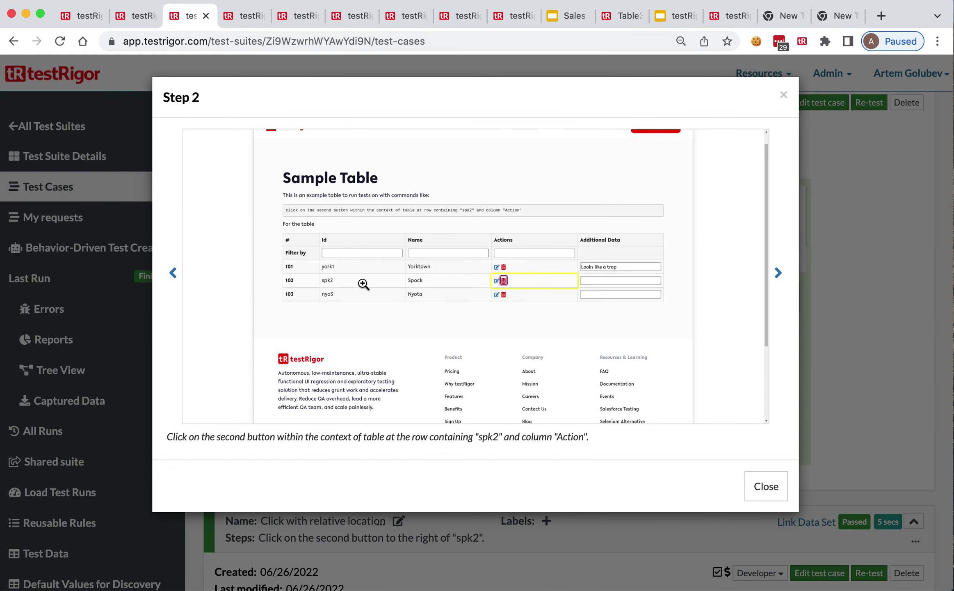